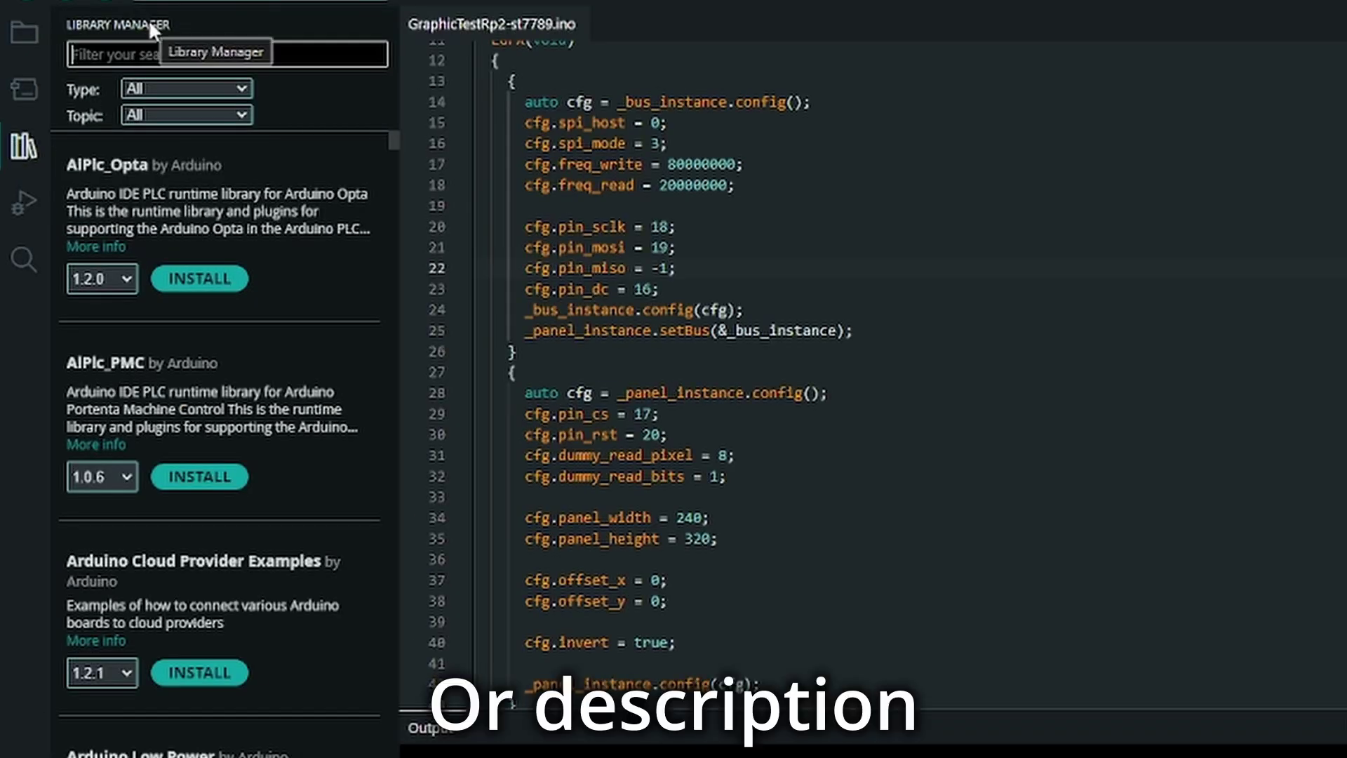
type("tft_espi")
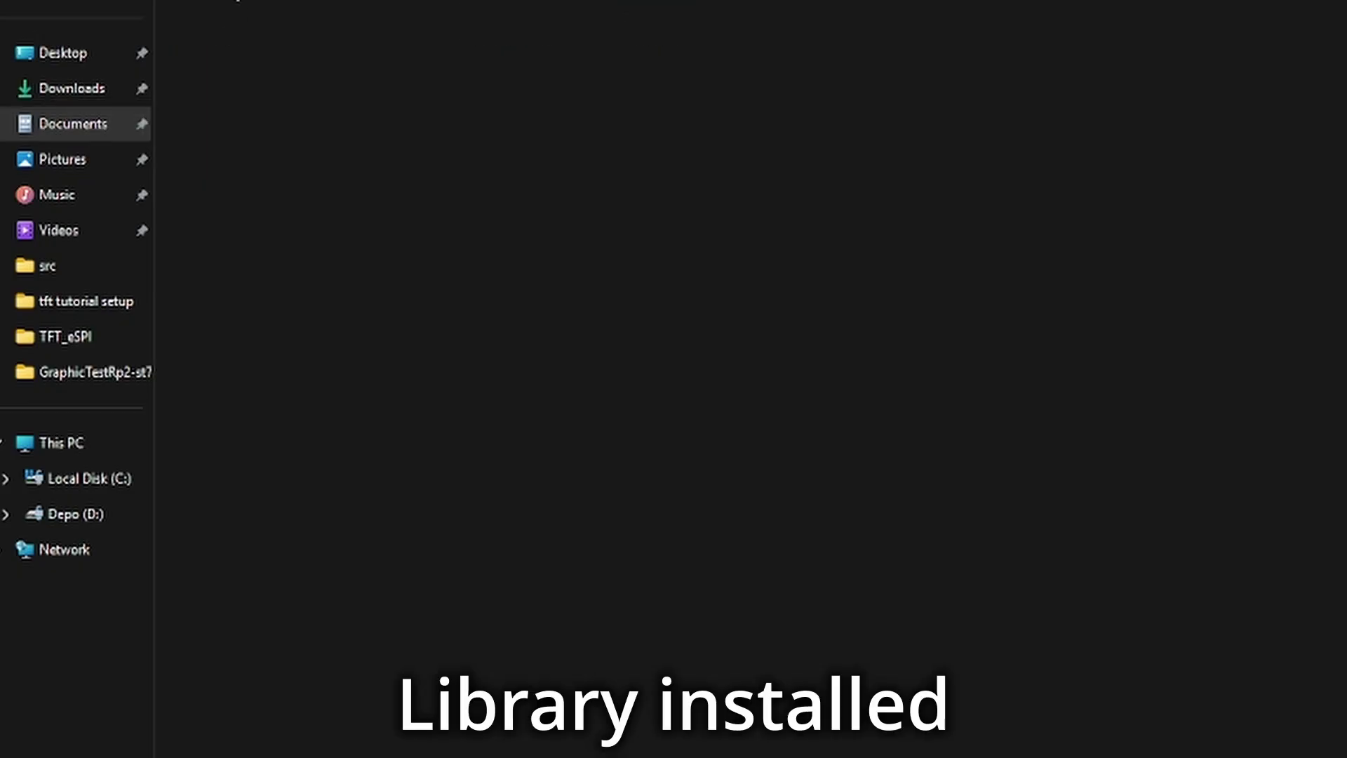
scroll(279, 296, "down", 5)
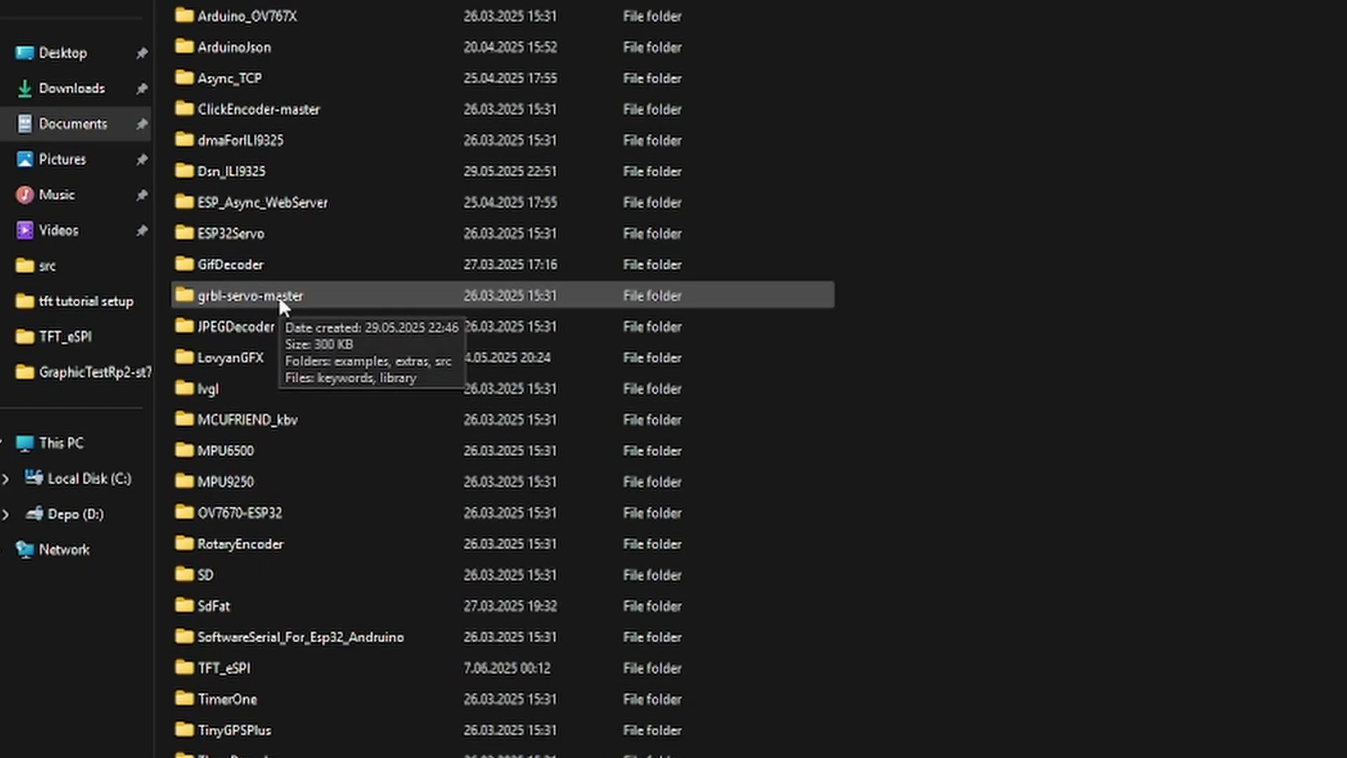
- Open the TFT_eSPI library folder and its User_Setup.h configuration file
double_click(281, 666)
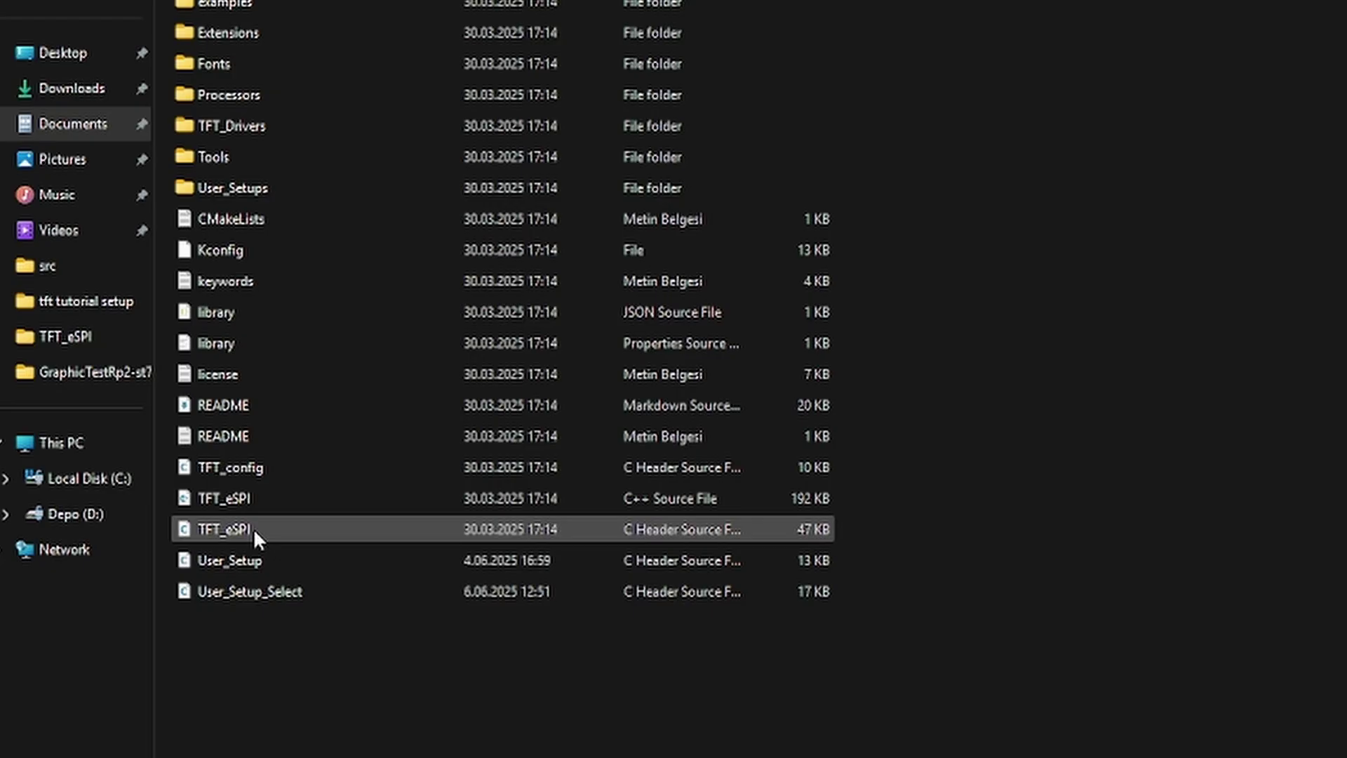
double_click(258, 559)
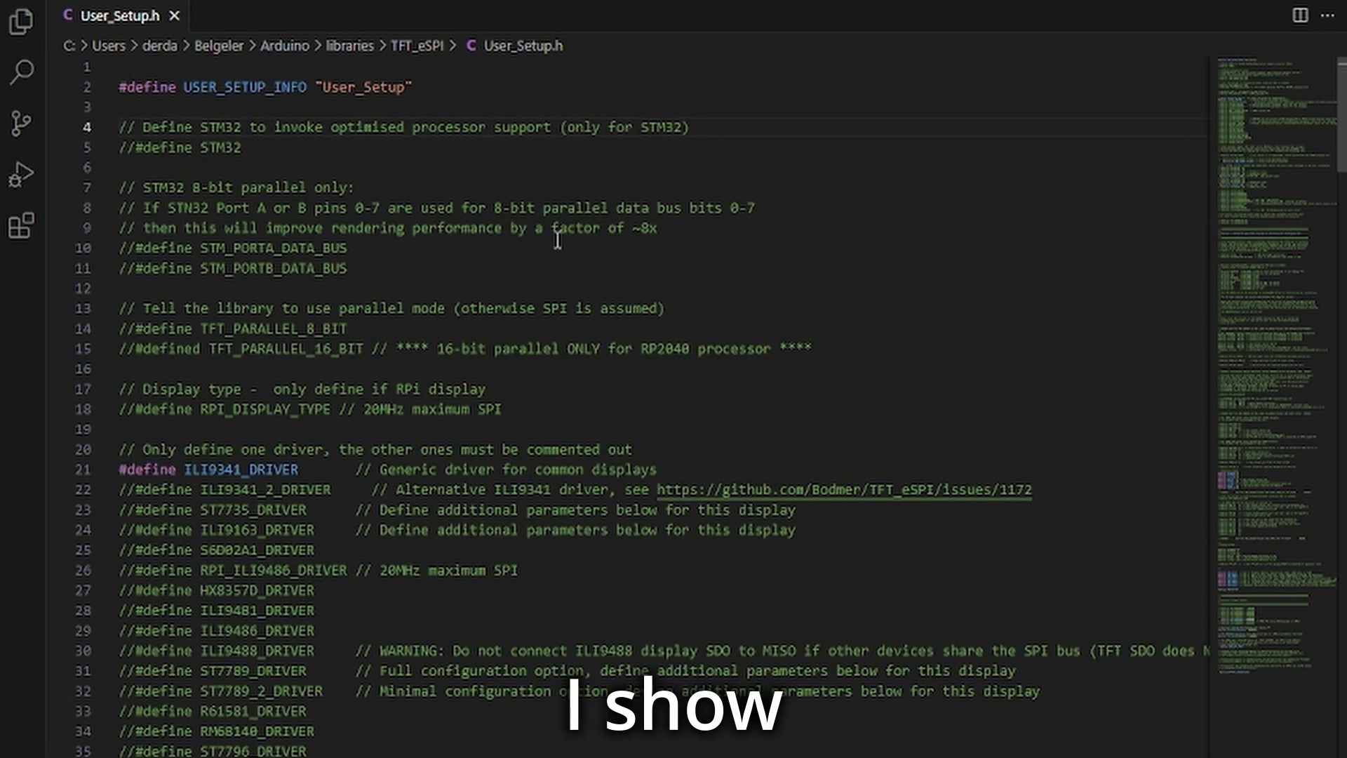
scroll(351, 411, "down", 3)
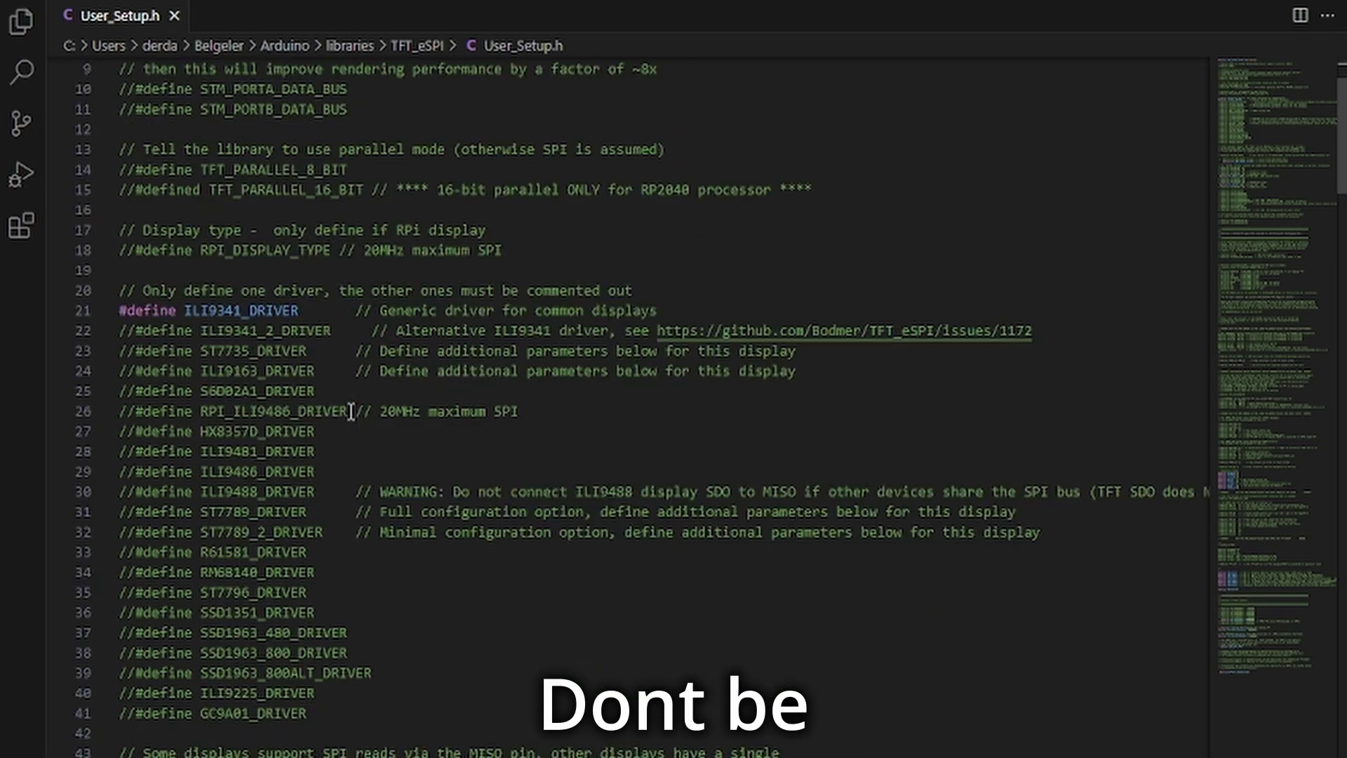
left_click_drag(304, 311, 333, 310)
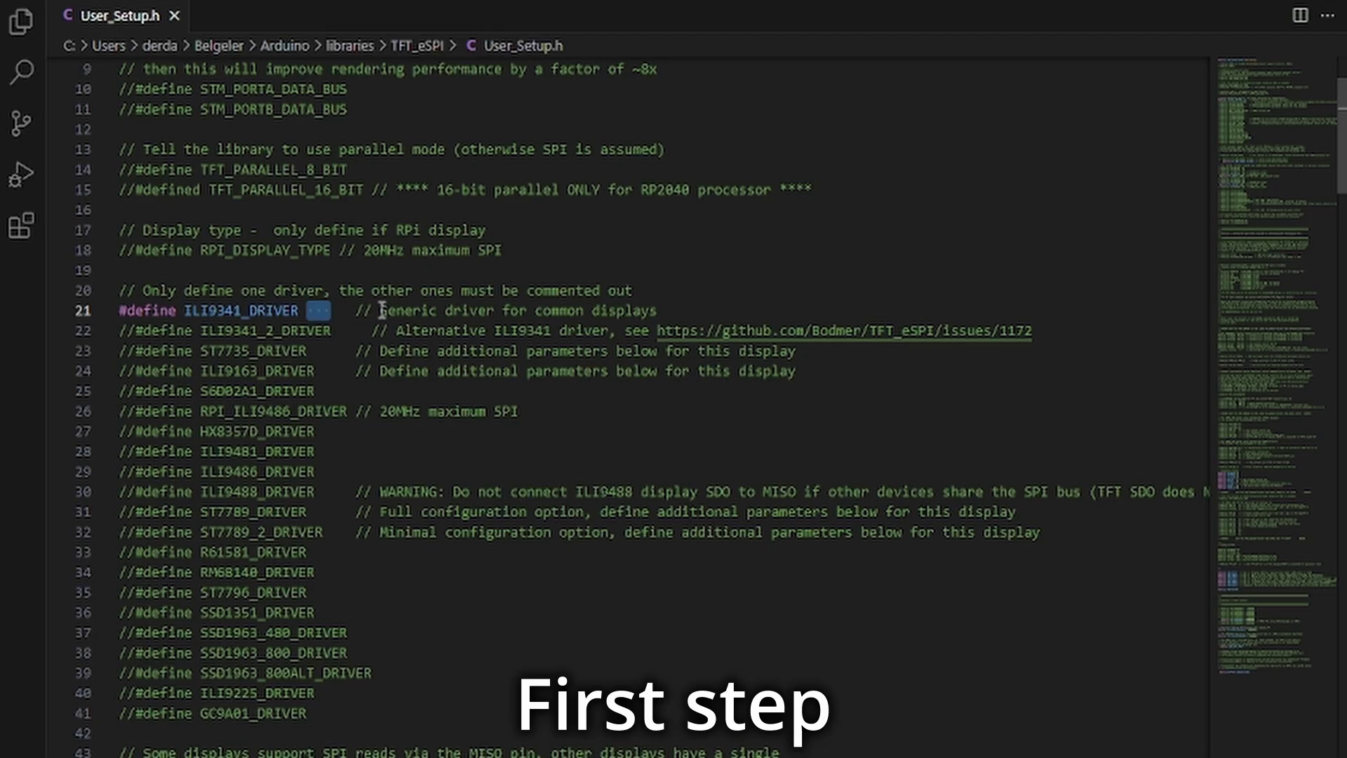
scroll(381, 306, "down", 1)
scroll(381, 307, "down", 3)
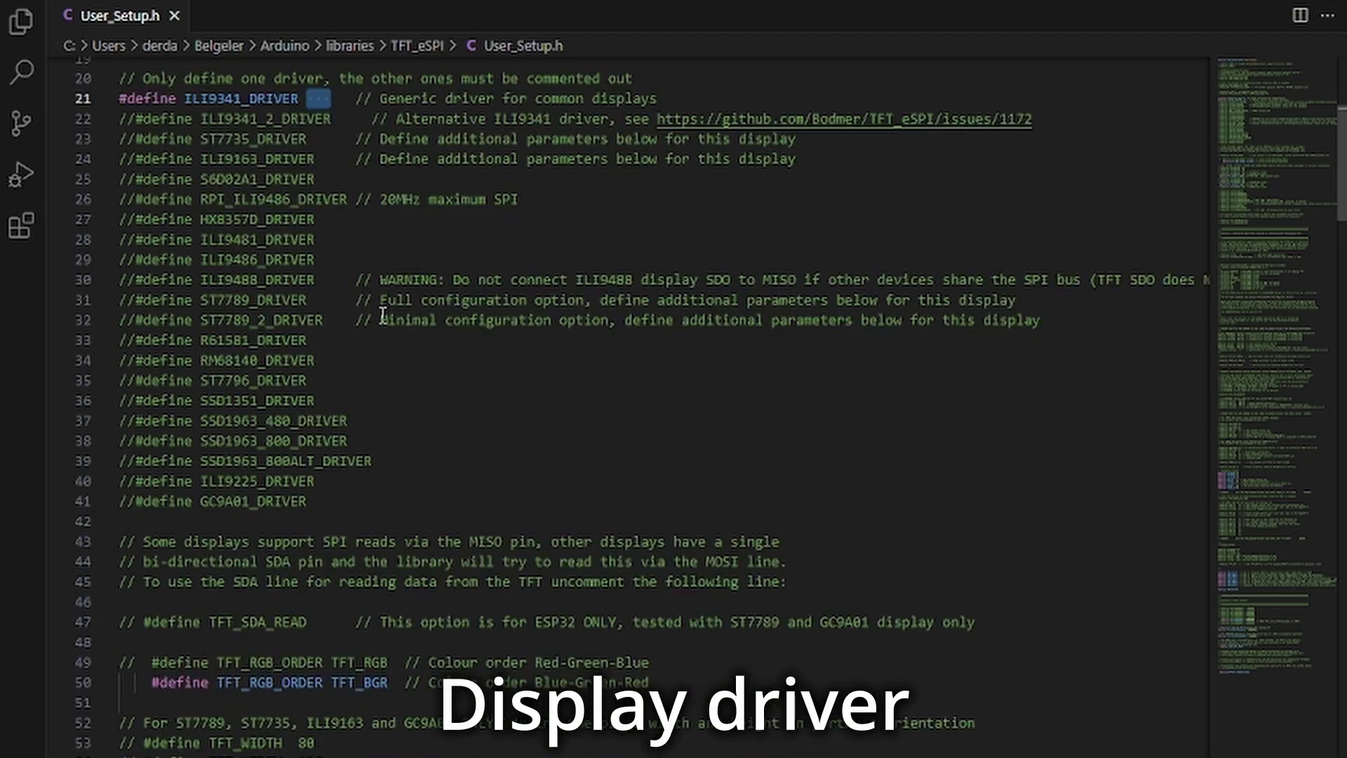
scroll(443, 339, "down", 3)
scroll(479, 356, "down", 1)
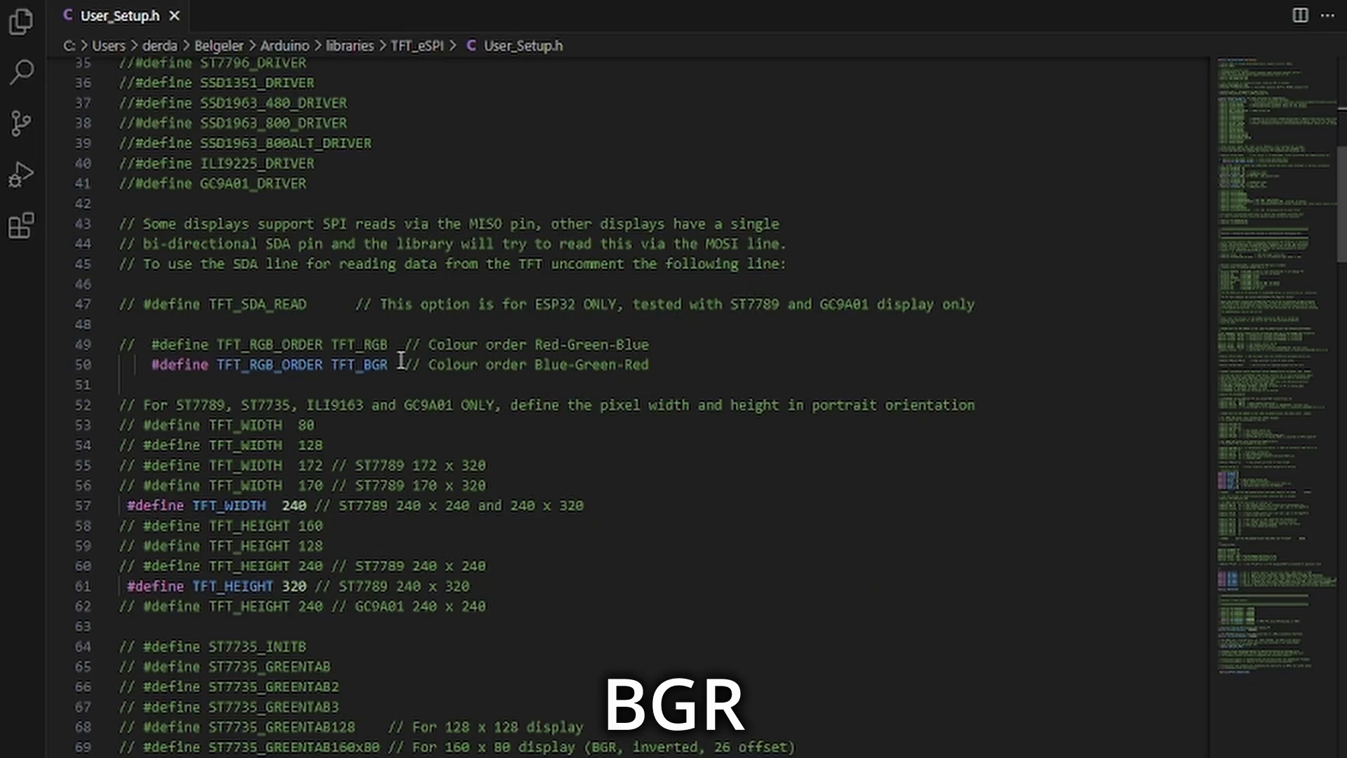
scroll(410, 353, "down", 2)
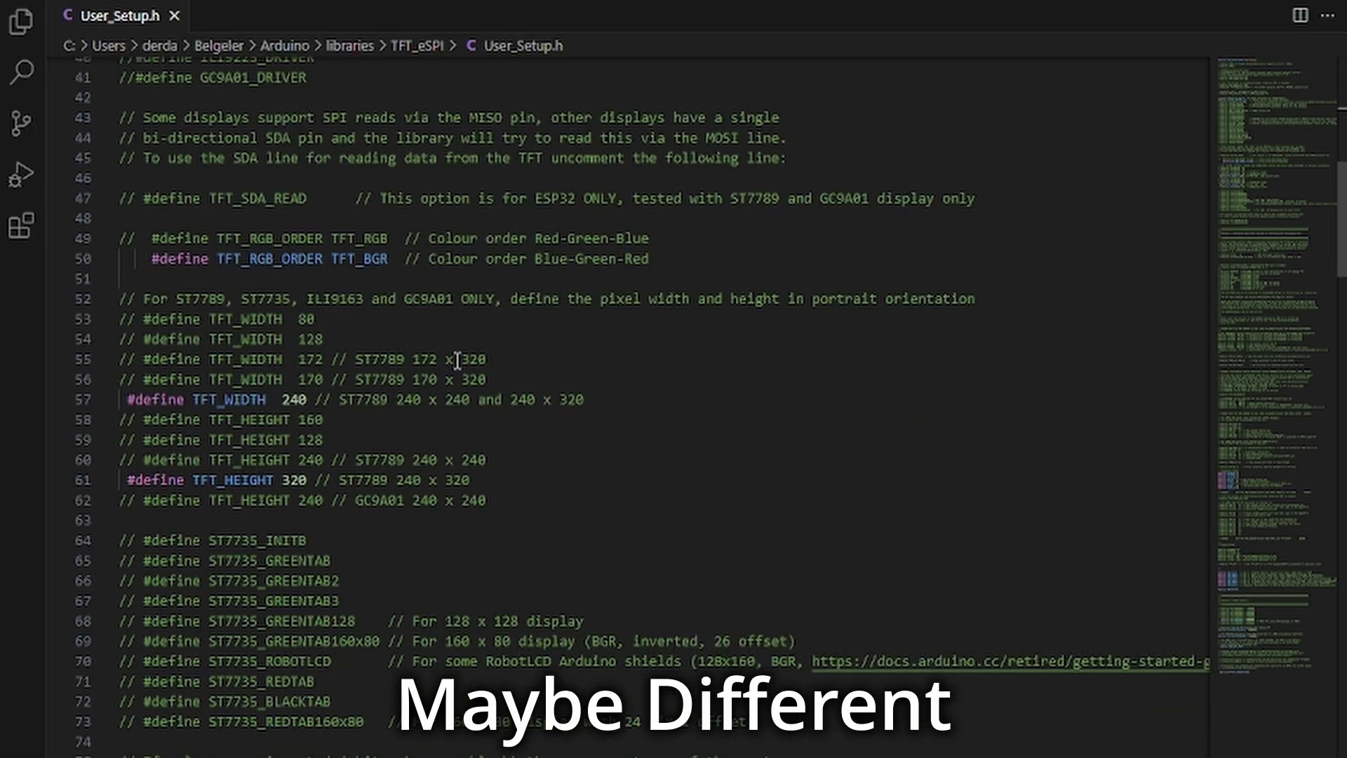
scroll(421, 358, "down", 1)
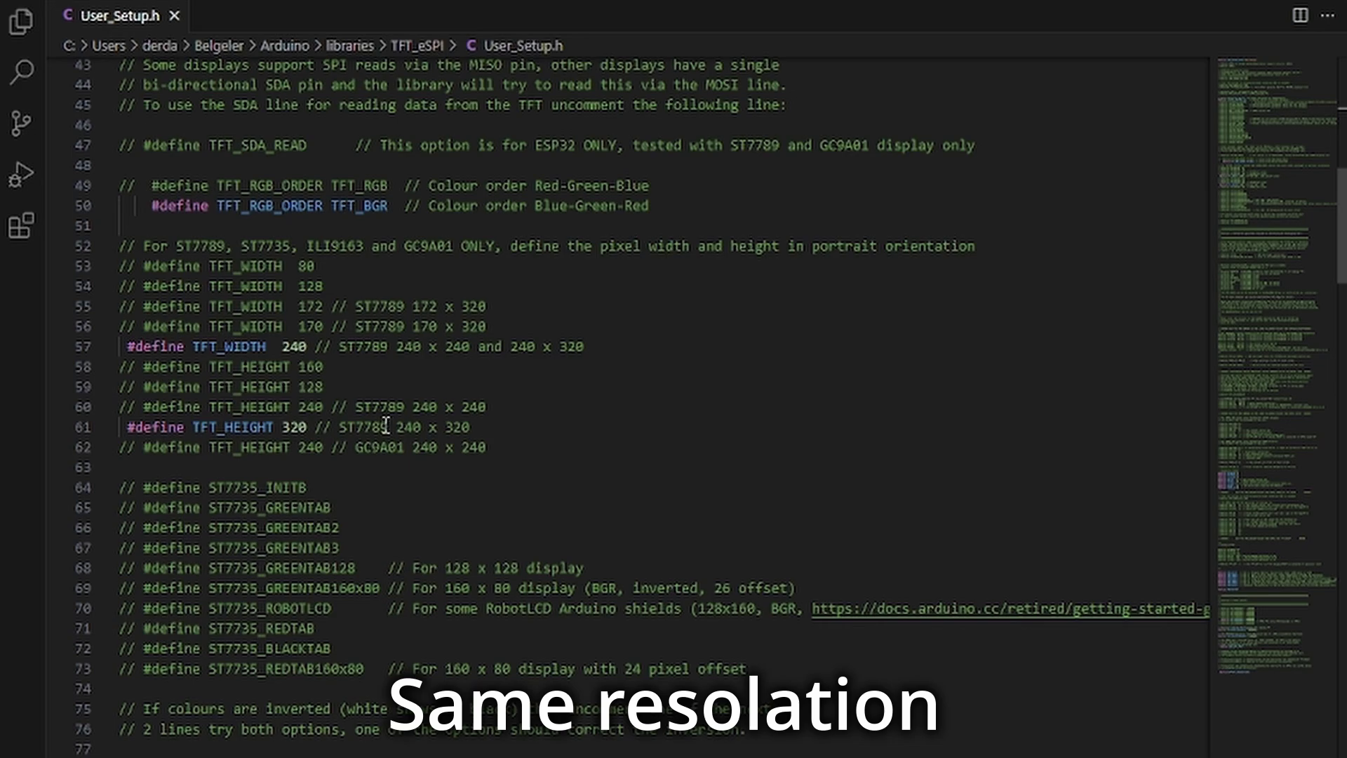
scroll(458, 387, "down", 1)
scroll(458, 391, "down", 3)
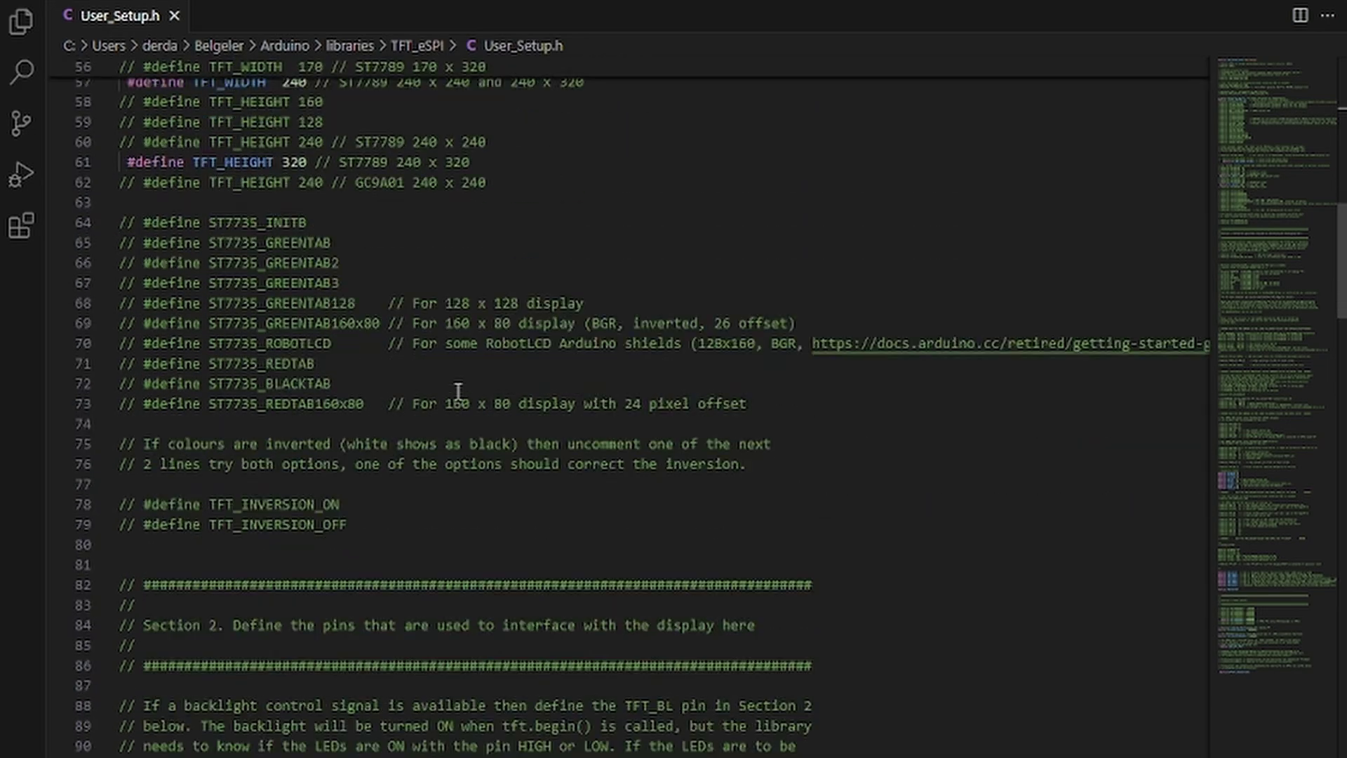
scroll(458, 390, "down", 2)
scroll(458, 390, "down", 5)
scroll(457, 390, "down", 2)
scroll(458, 392, "down", 5)
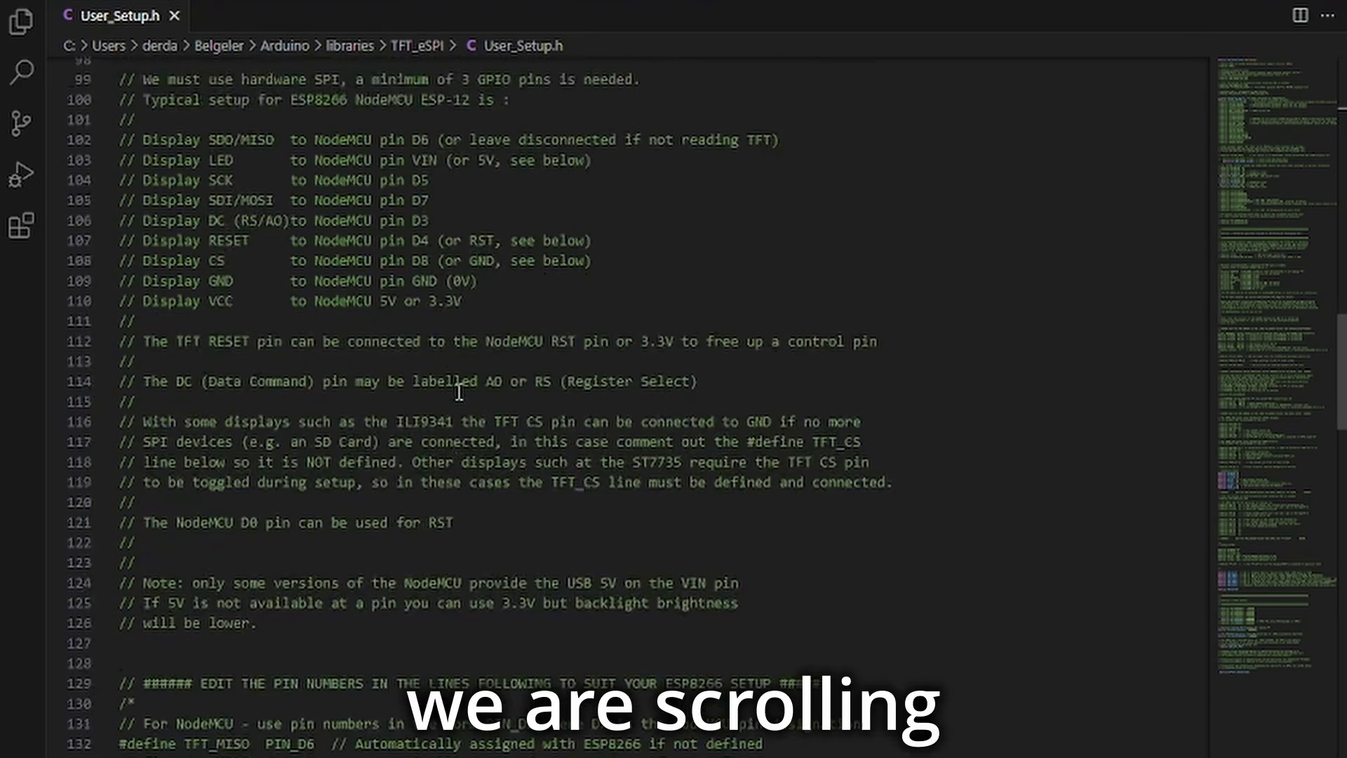
scroll(460, 391, "down", 2)
scroll(459, 391, "down", 5)
scroll(460, 394, "down", 4)
scroll(459, 406, "down", 4)
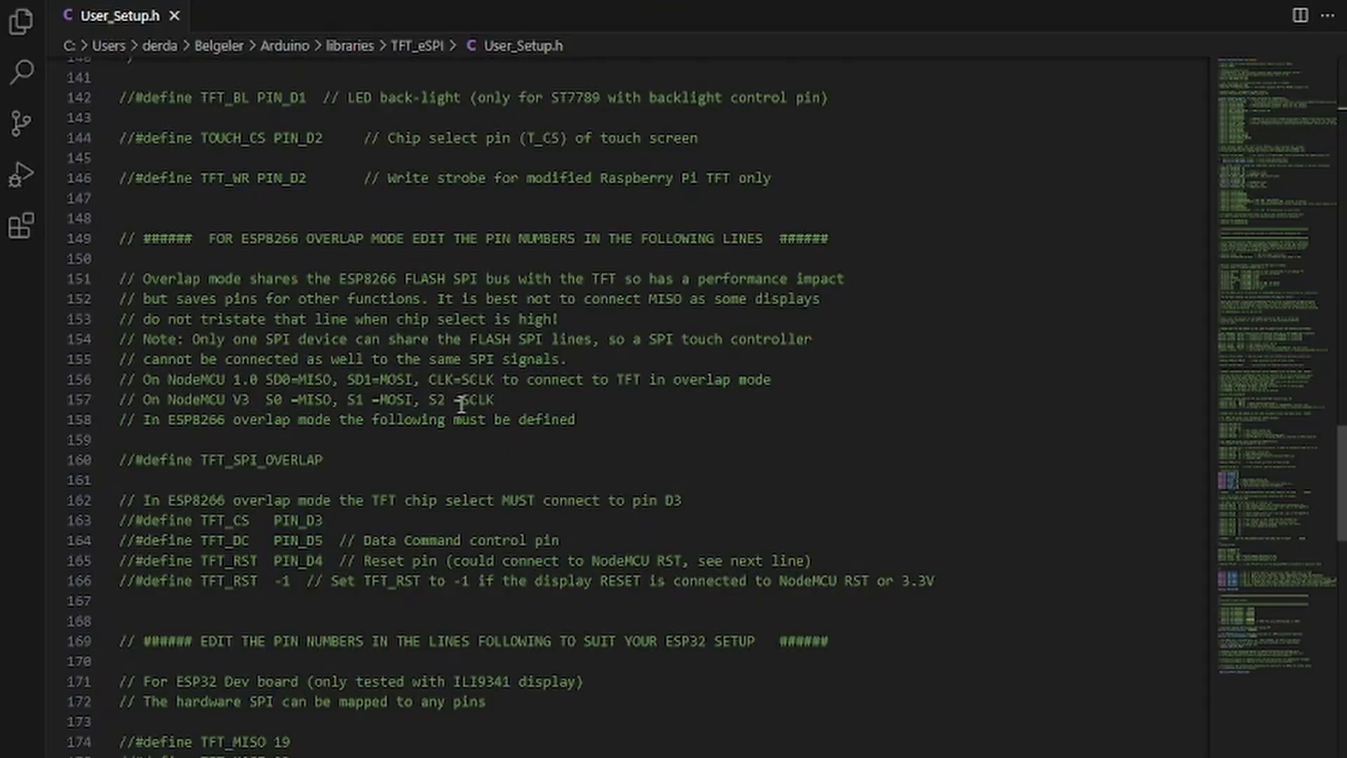
scroll(460, 405, "down", 5)
scroll(459, 406, "down", 2)
scroll(459, 405, "down", 5)
scroll(461, 405, "down", 1)
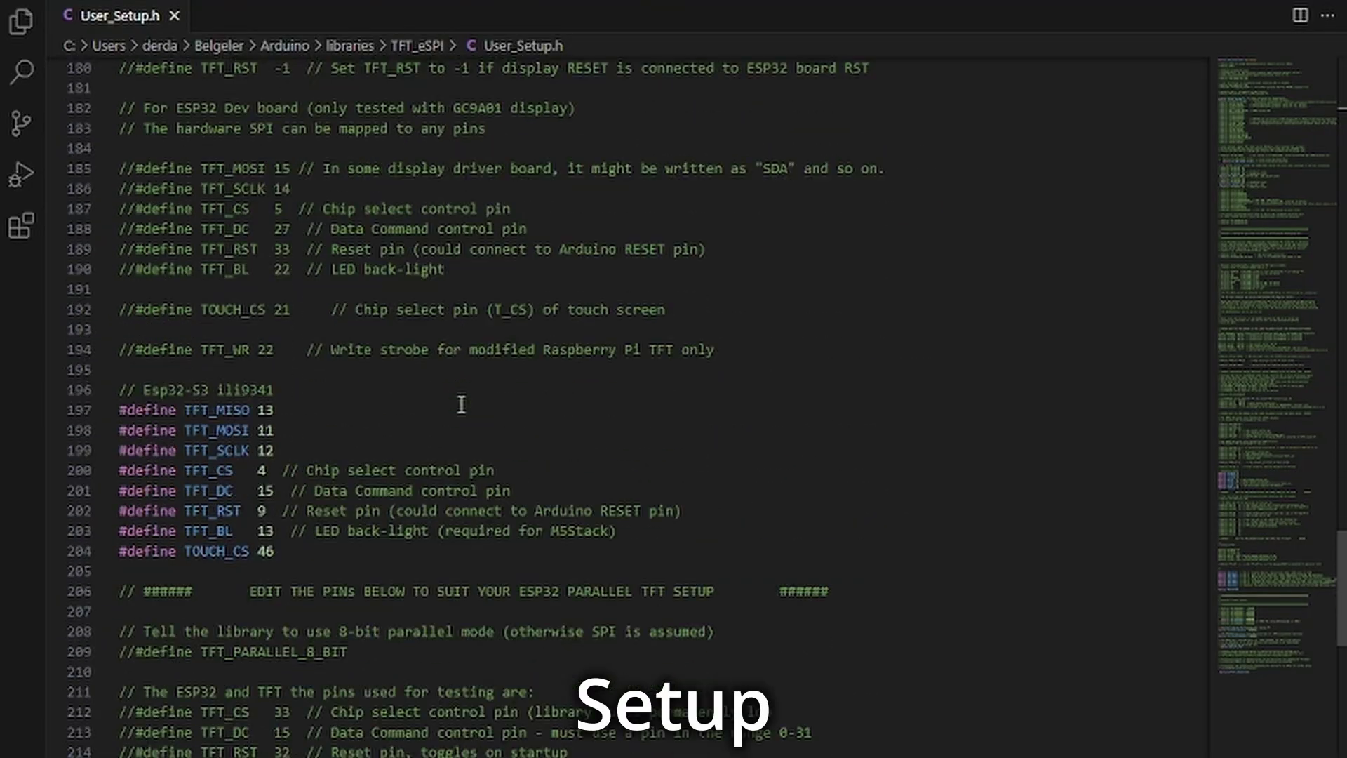
scroll(460, 404, "down", 2)
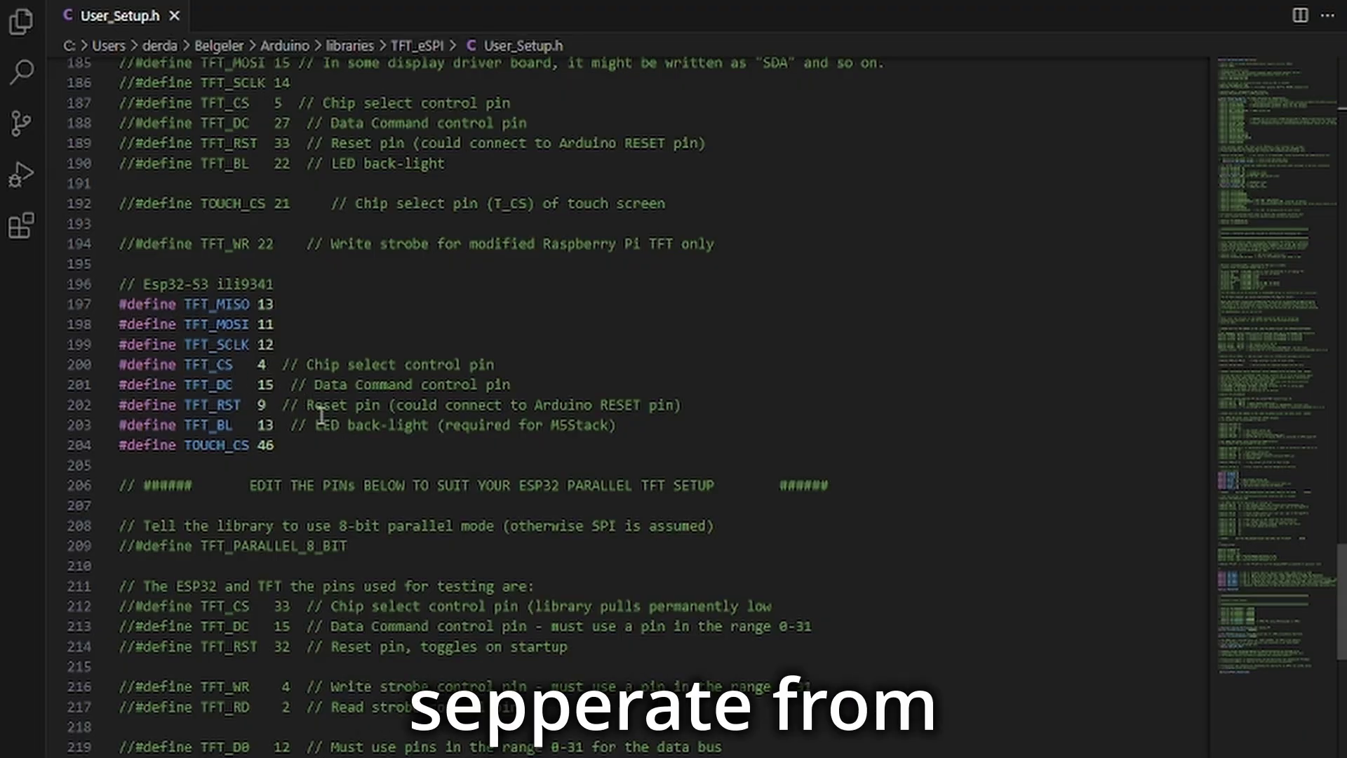
left_click(295, 454)
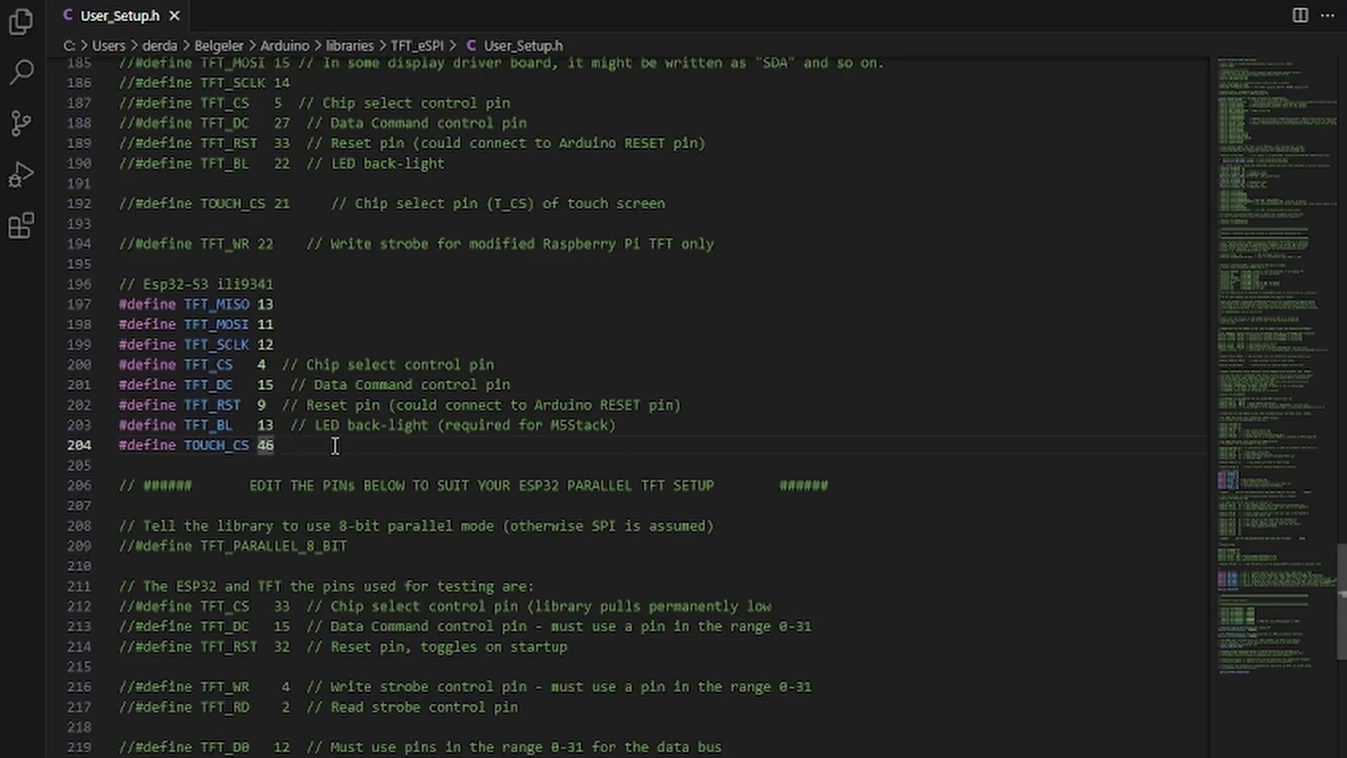
scroll(335, 447, "down", 4)
scroll(335, 446, "down", 3)
scroll(336, 447, "down", 2)
scroll(335, 446, "down", 3)
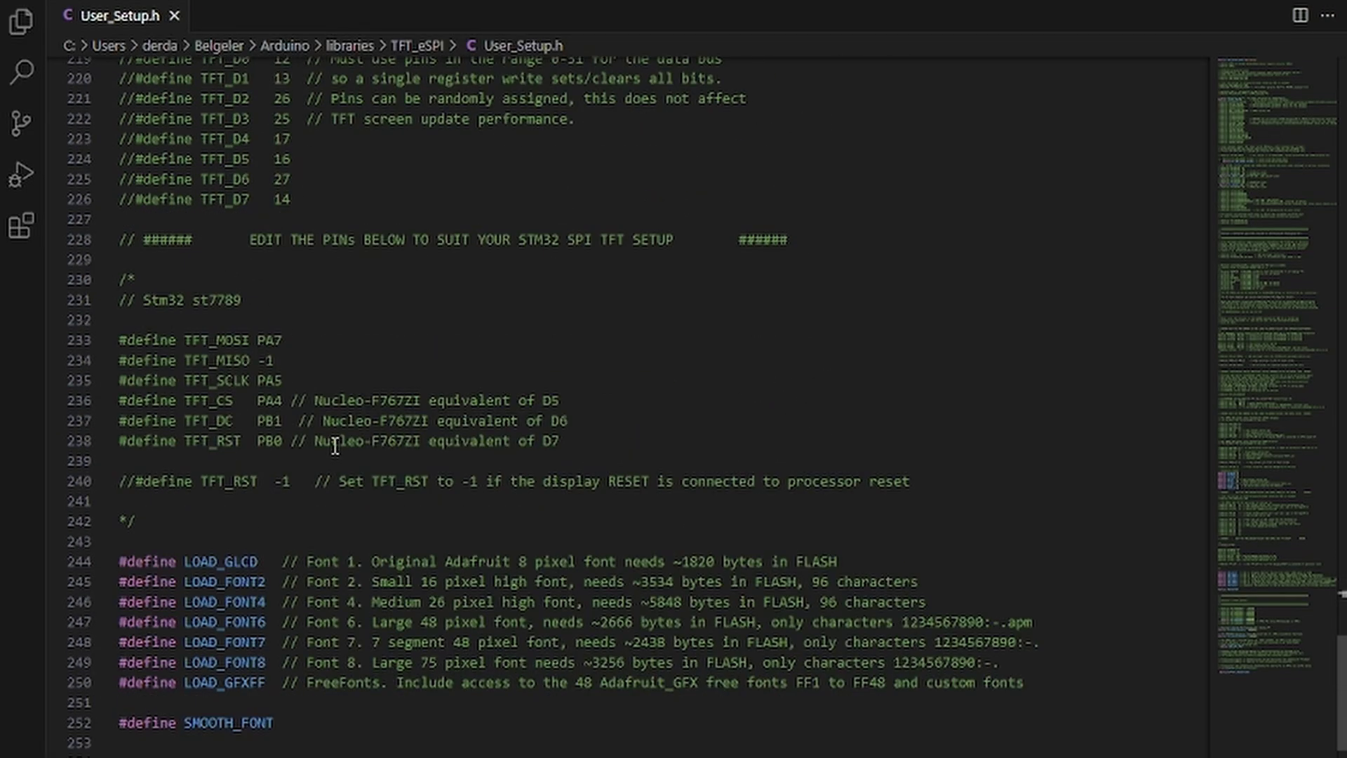
scroll(335, 447, "down", 2)
scroll(342, 496, "down", 1)
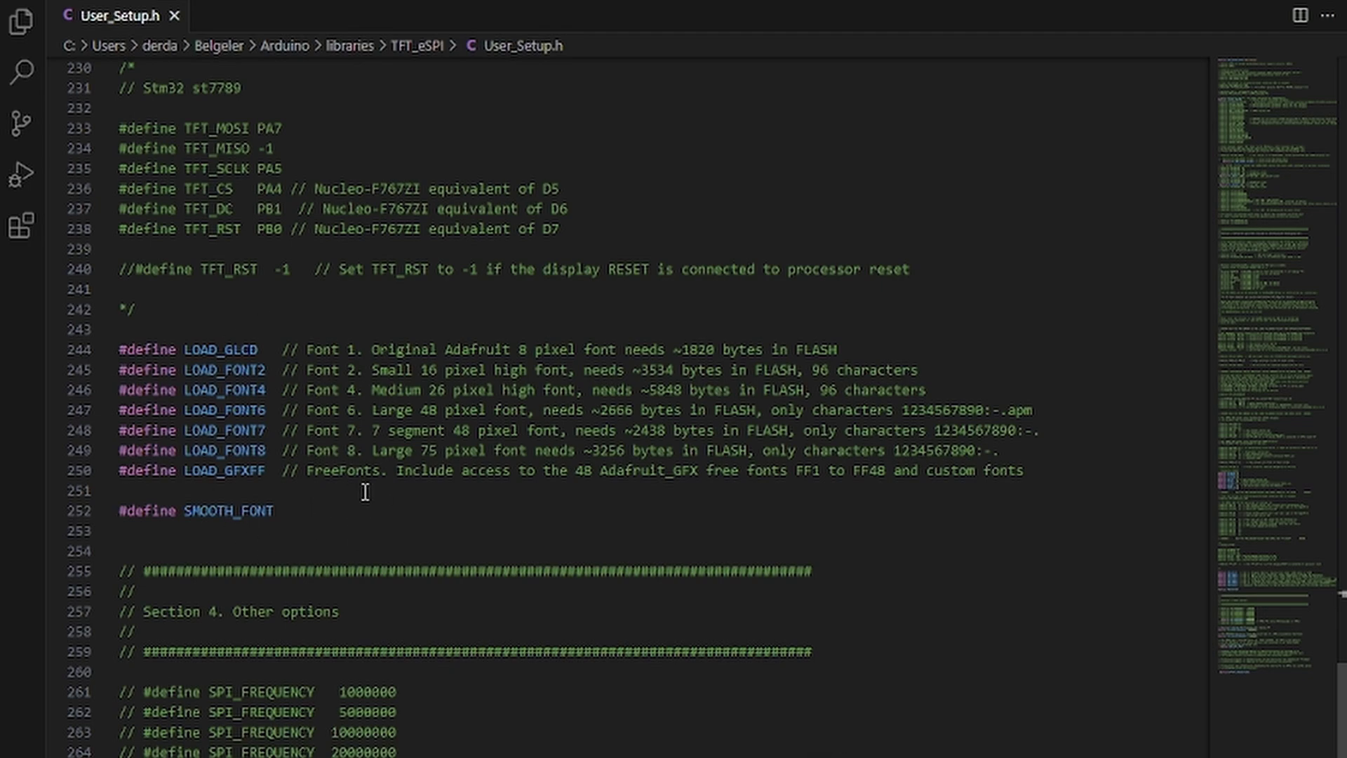
scroll(365, 491, "down", 1)
scroll(421, 369, "down", 2)
scroll(422, 373, "down", 2)
scroll(422, 373, "down", 1)
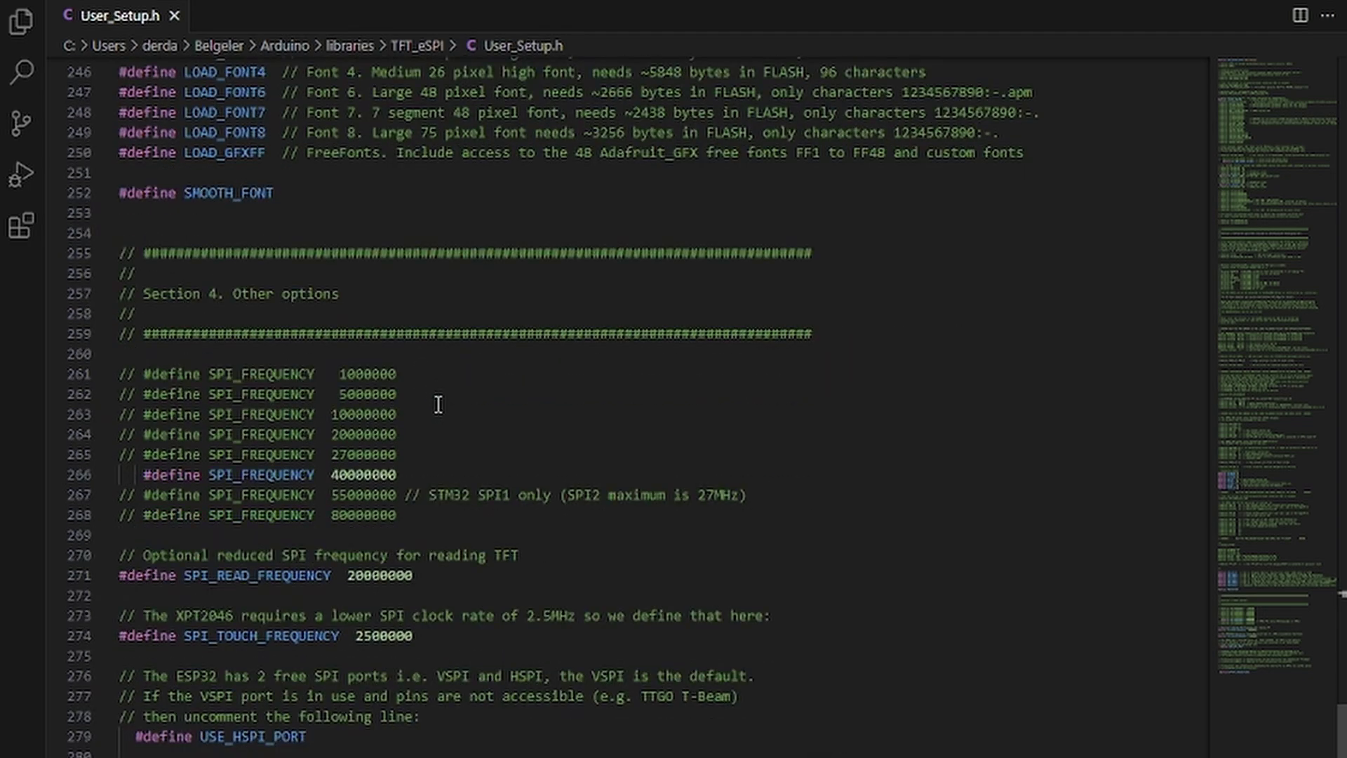
scroll(436, 404, "down", 2)
scroll(447, 449, "down", 1)
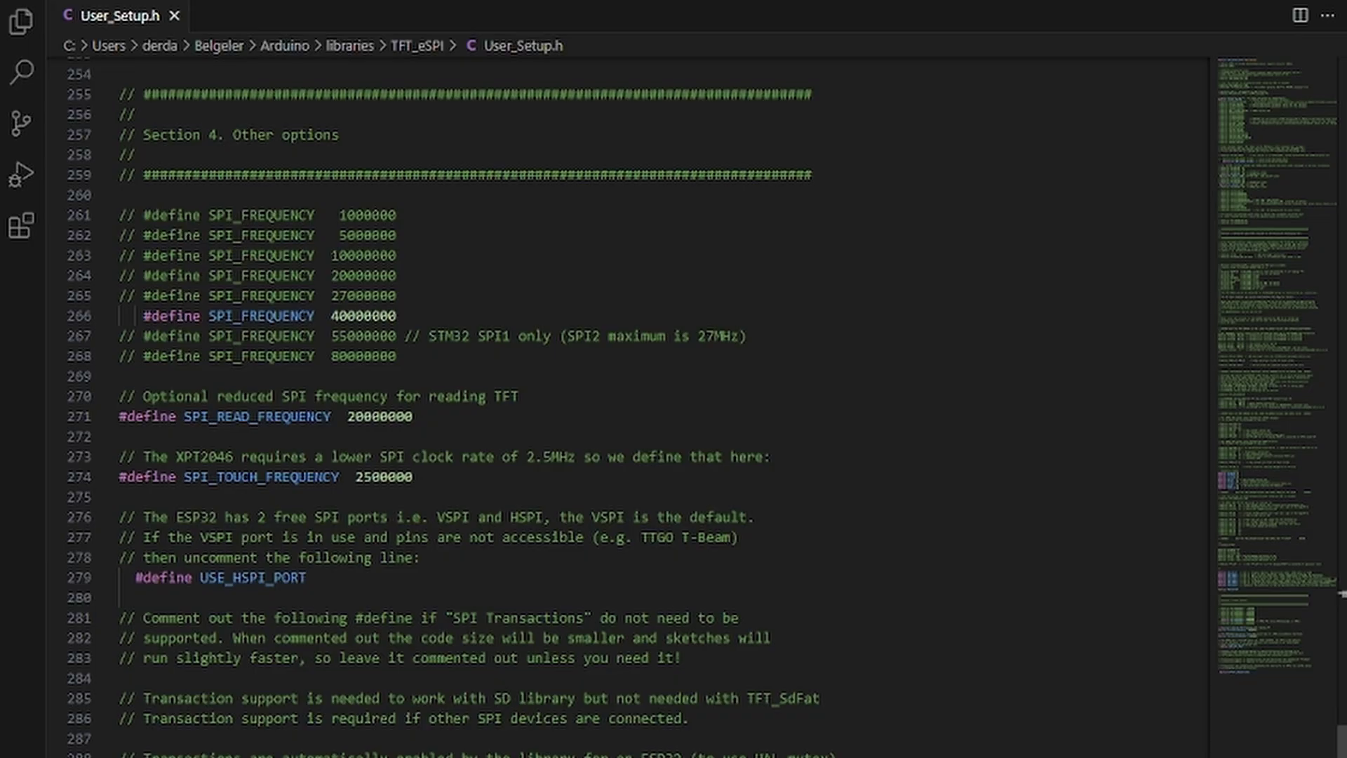
scroll(631, 421, "down", 3)
scroll(176, 689, "down", 2)
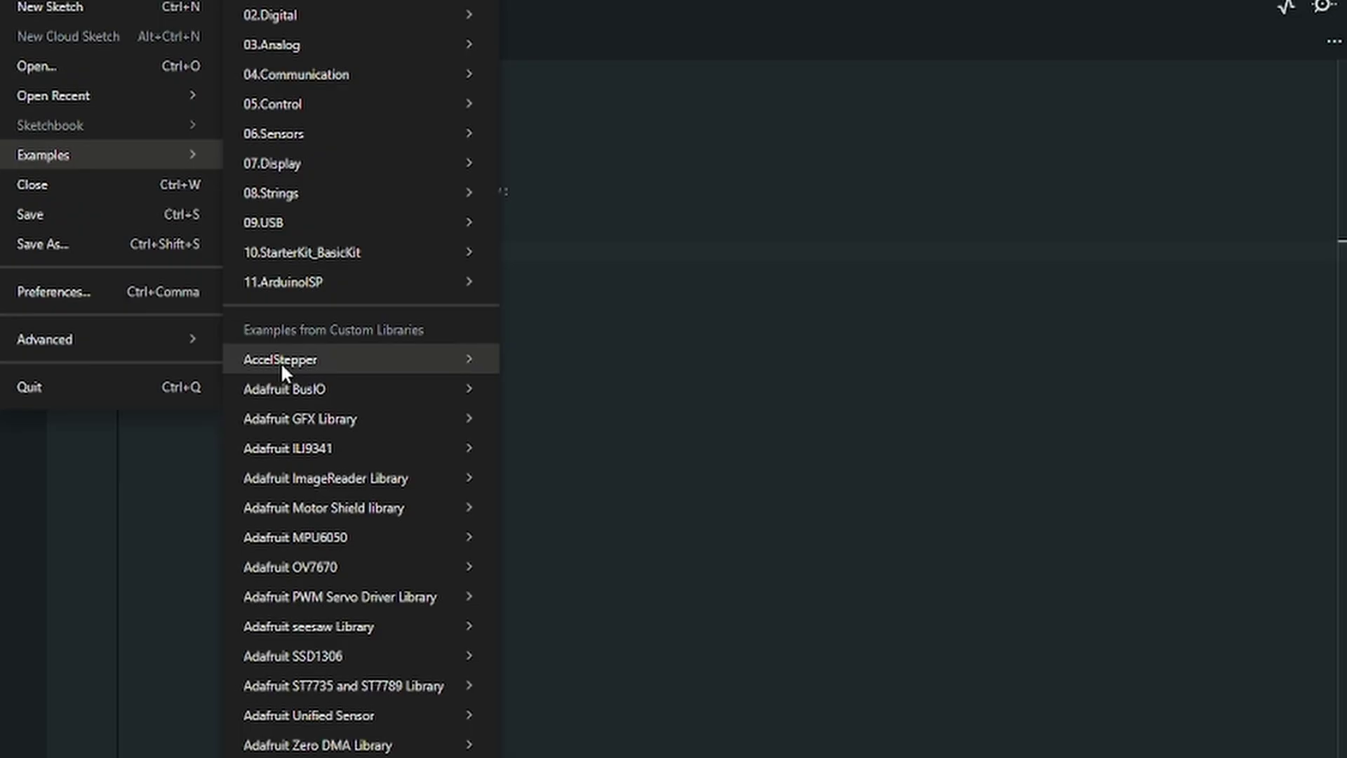
scroll(322, 688, "down", 3)
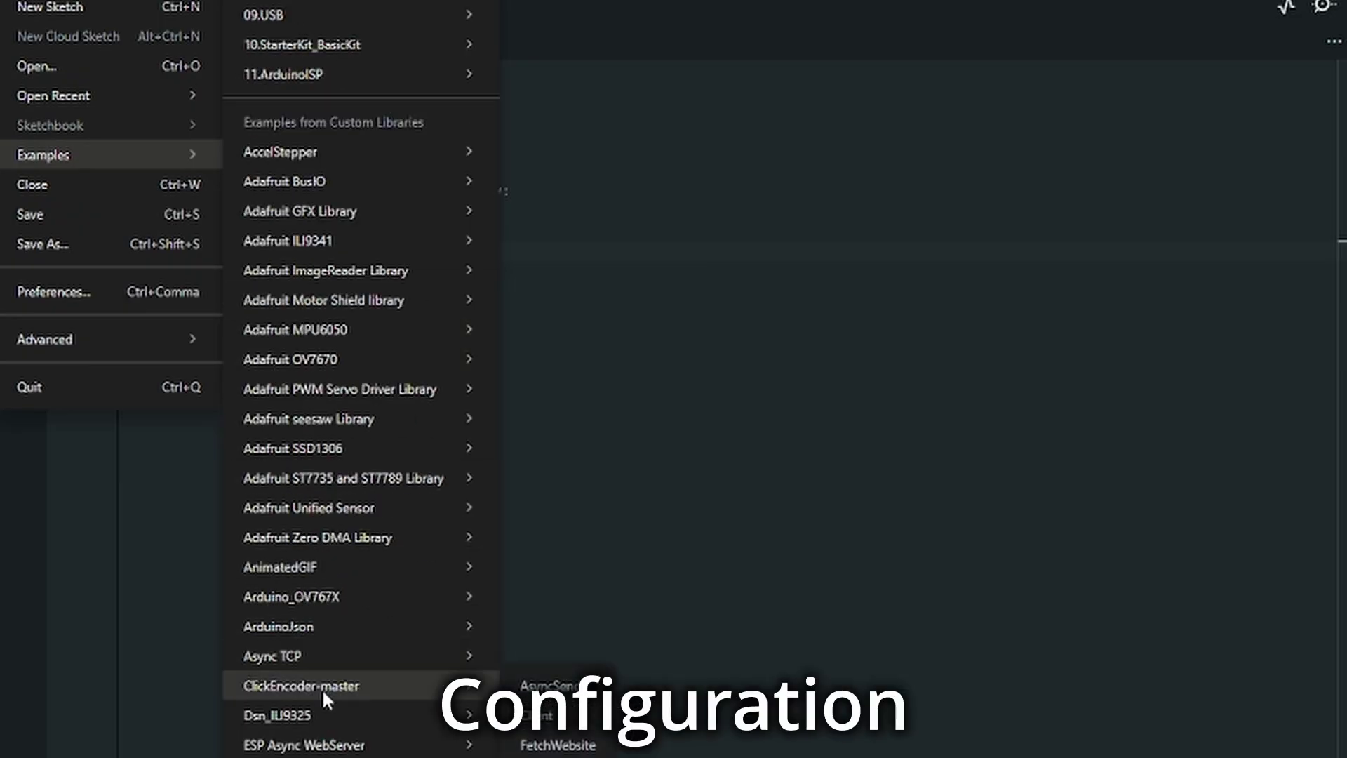
scroll(326, 710, "down", 3)
scroll(326, 714, "down", 2)
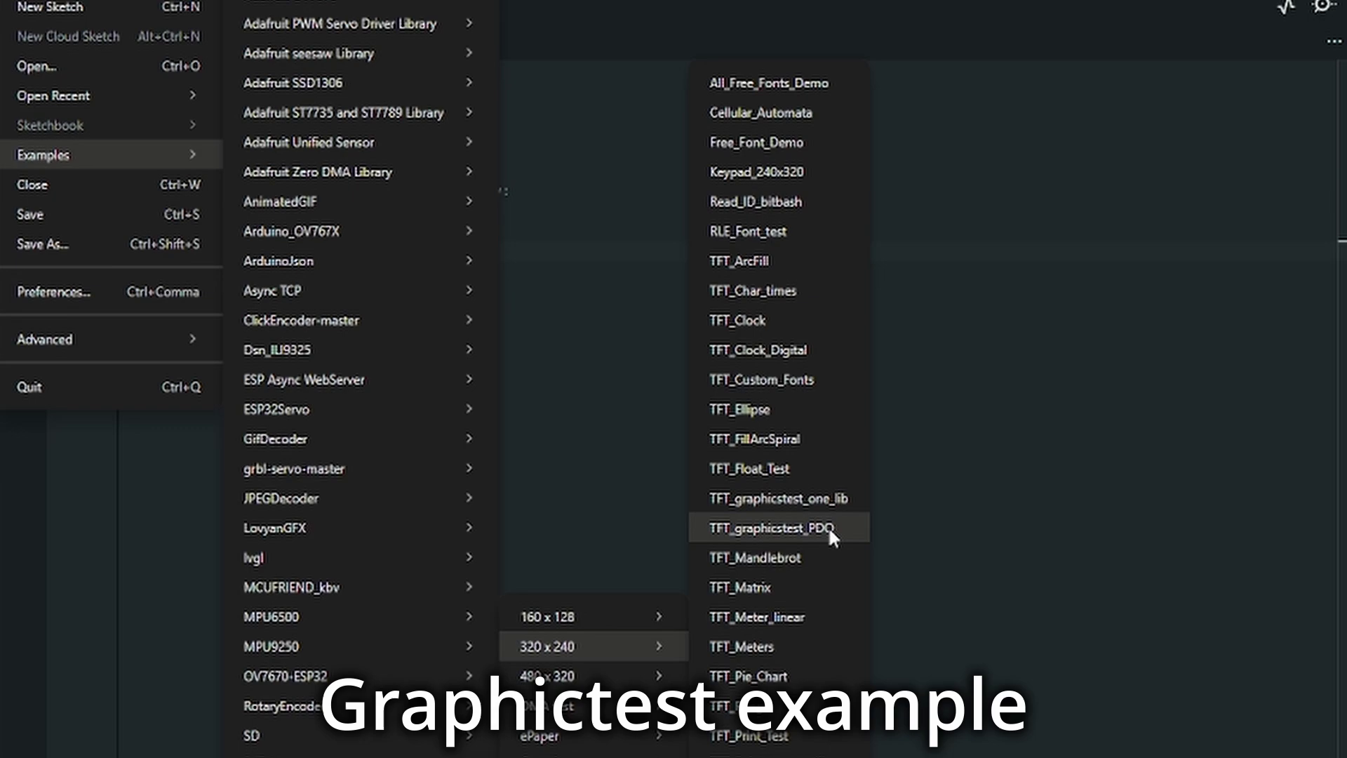
- Open the TFT_graphicstest_PDQ example and select ESP32S3 Dev Module as the board
left_click(826, 526)
left_click(147, 2)
mouse_move(245, 250)
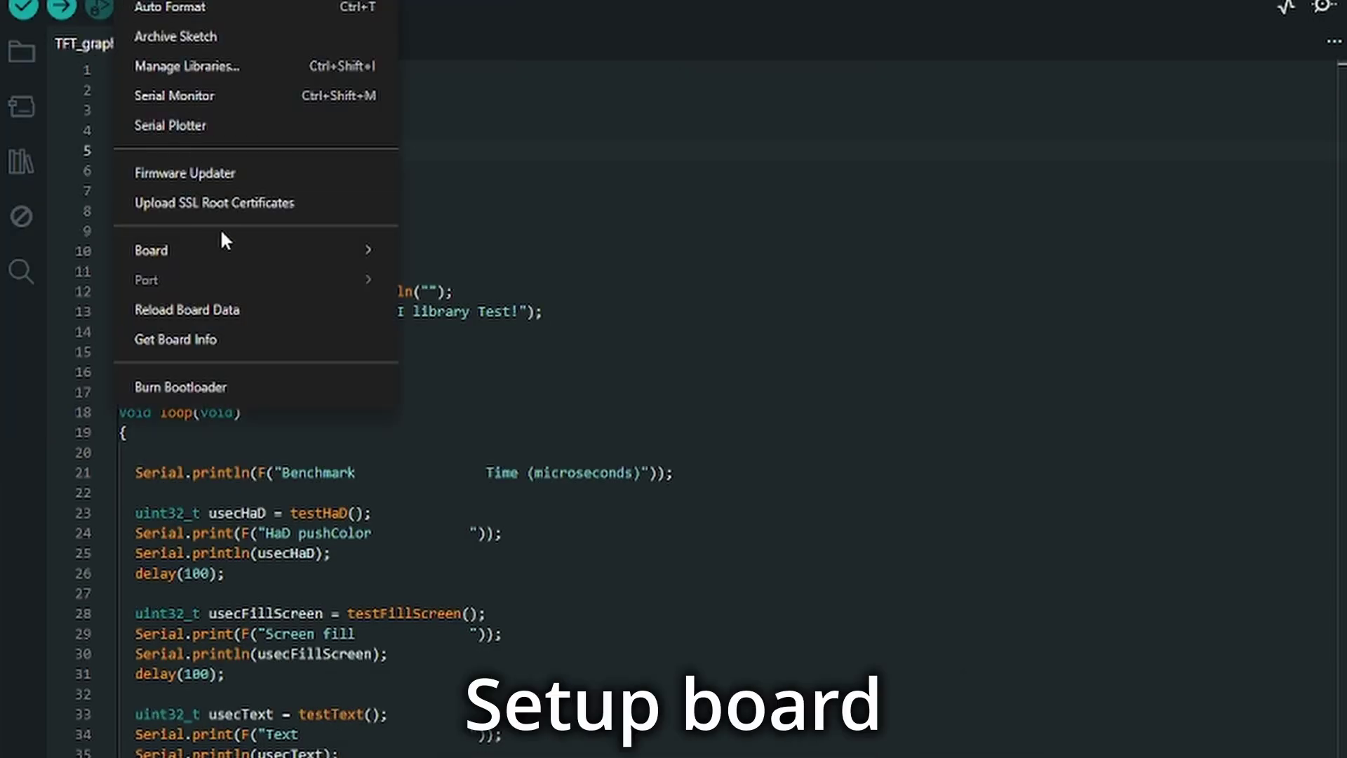
mouse_move(532, 327)
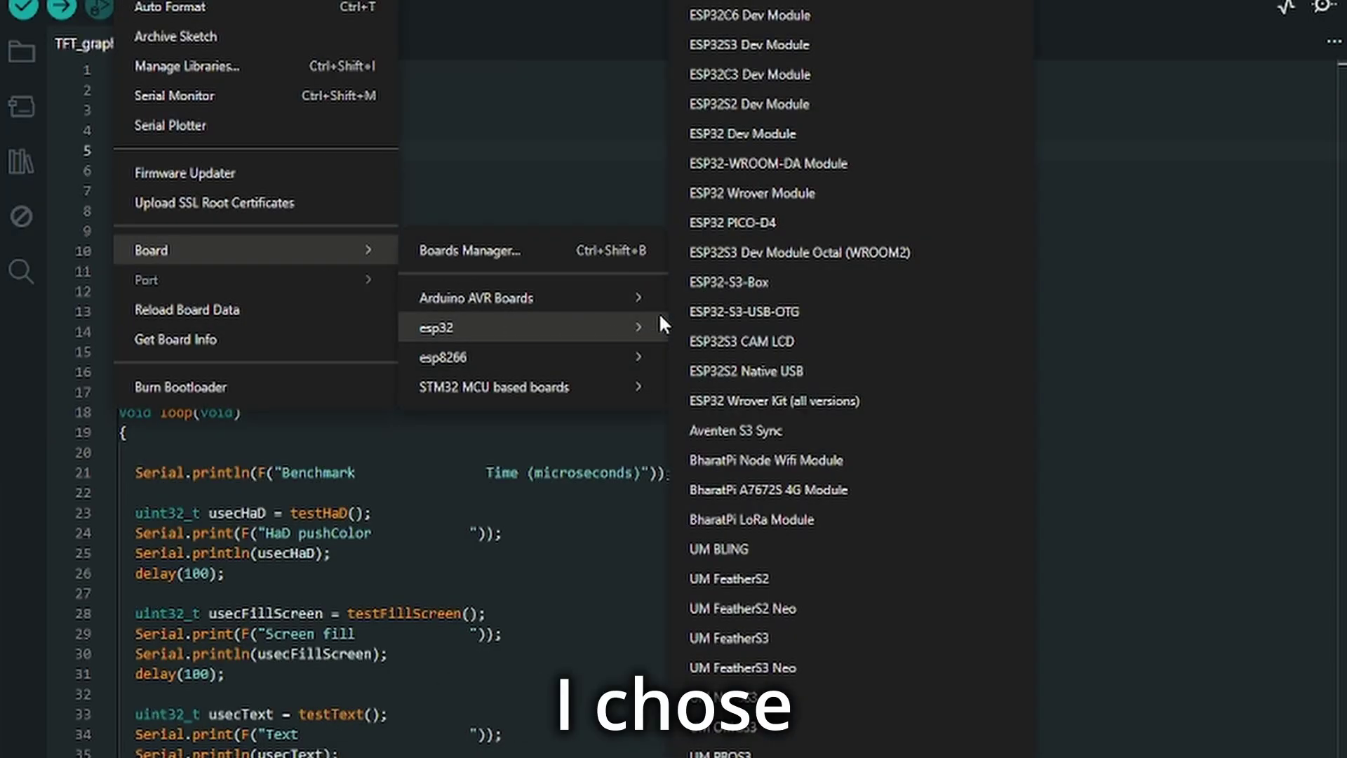
left_click(803, 45)
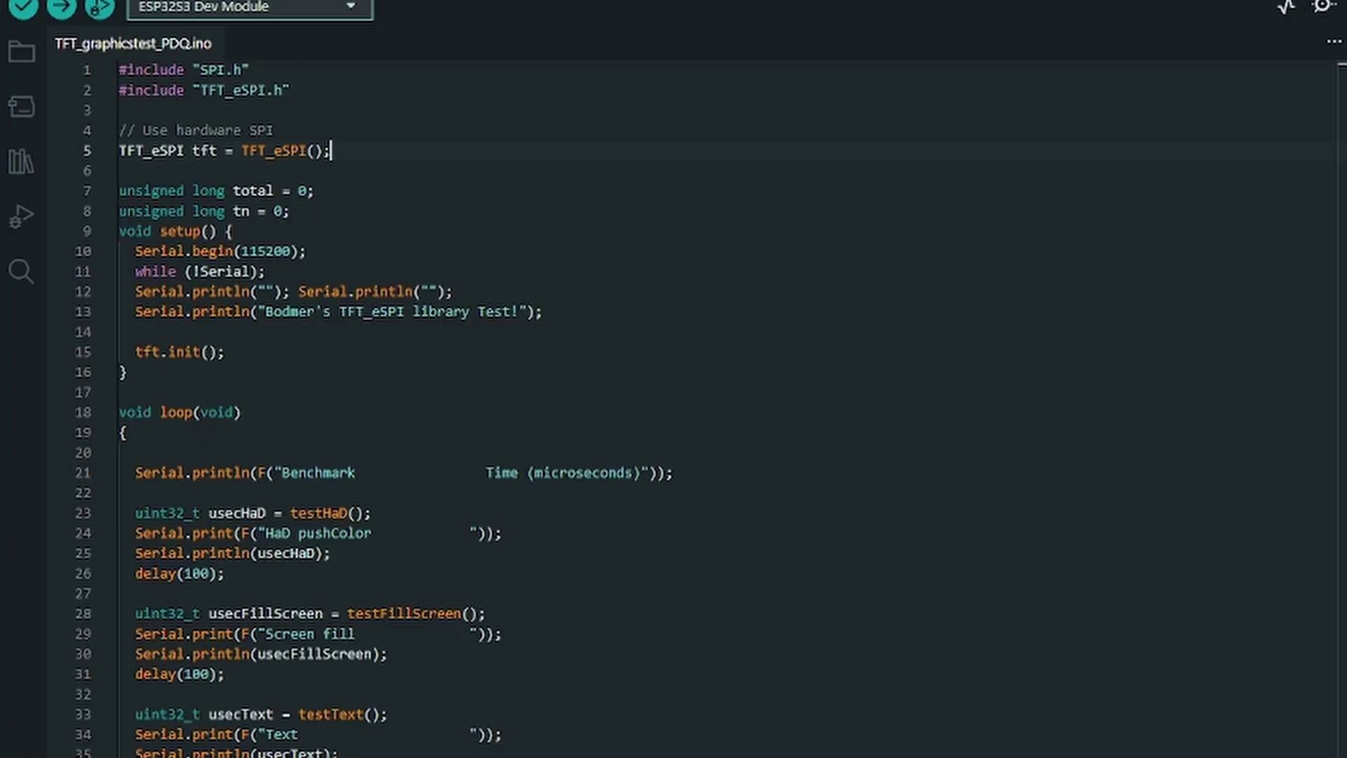
left_click(147, 3)
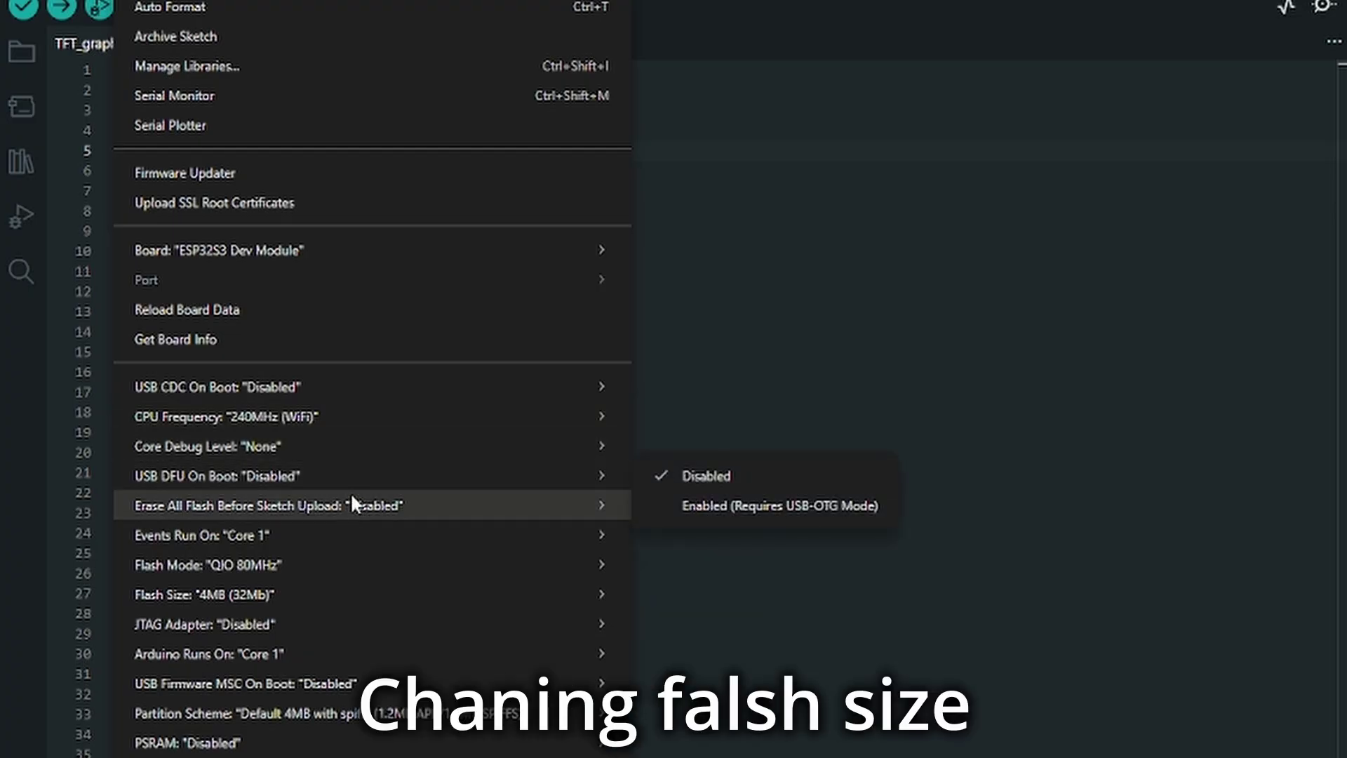
mouse_move(316, 595)
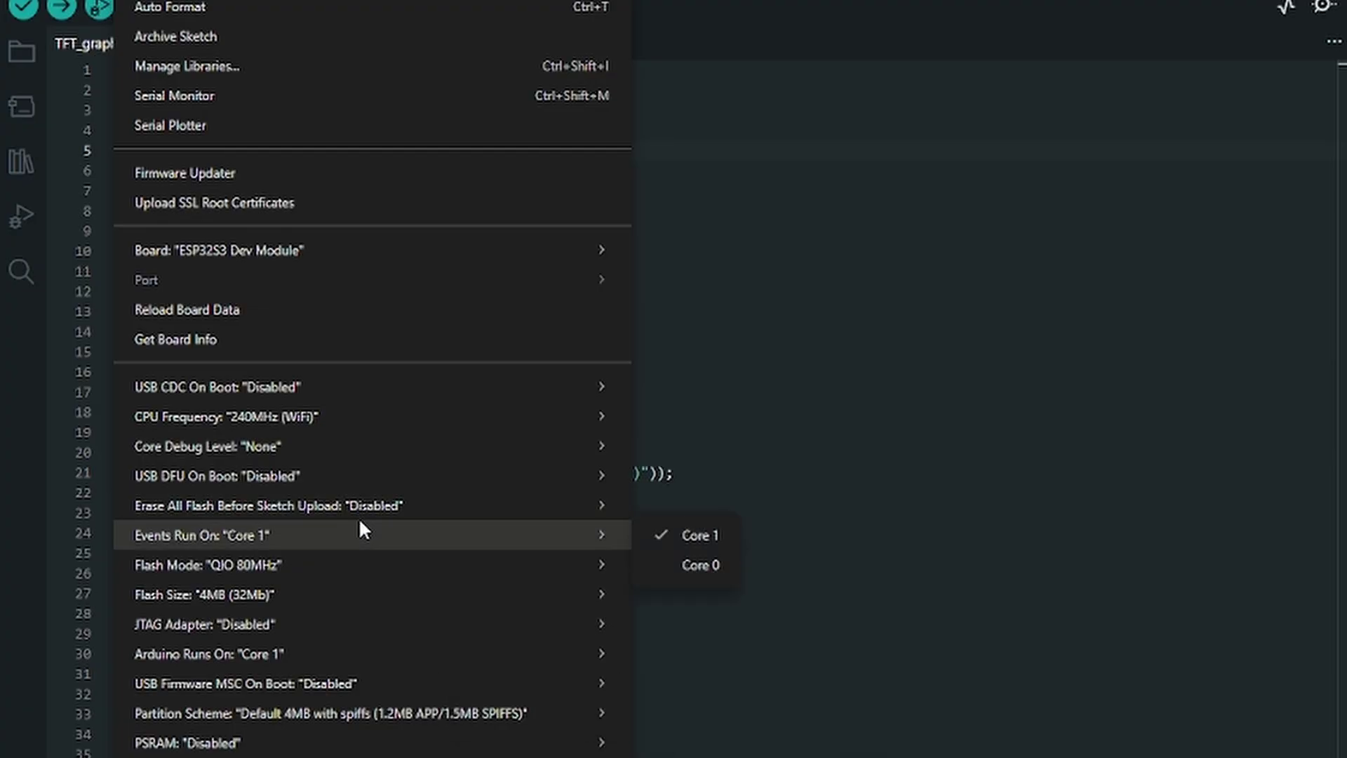
mouse_move(205, 595)
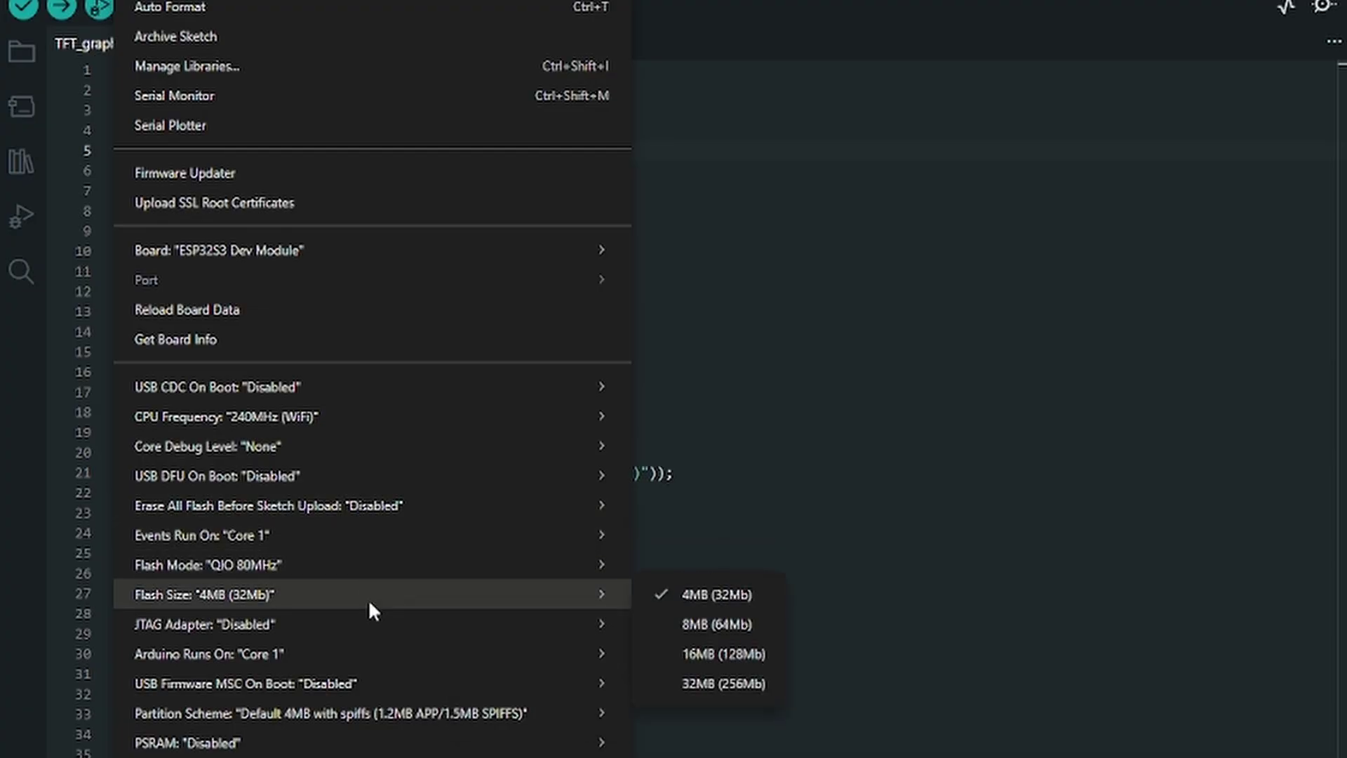
- Set flash size 16MB, partition scheme 16M Flash (3MB APP/9.9MB FATFS), and OPI PSRAM
left_click(712, 653)
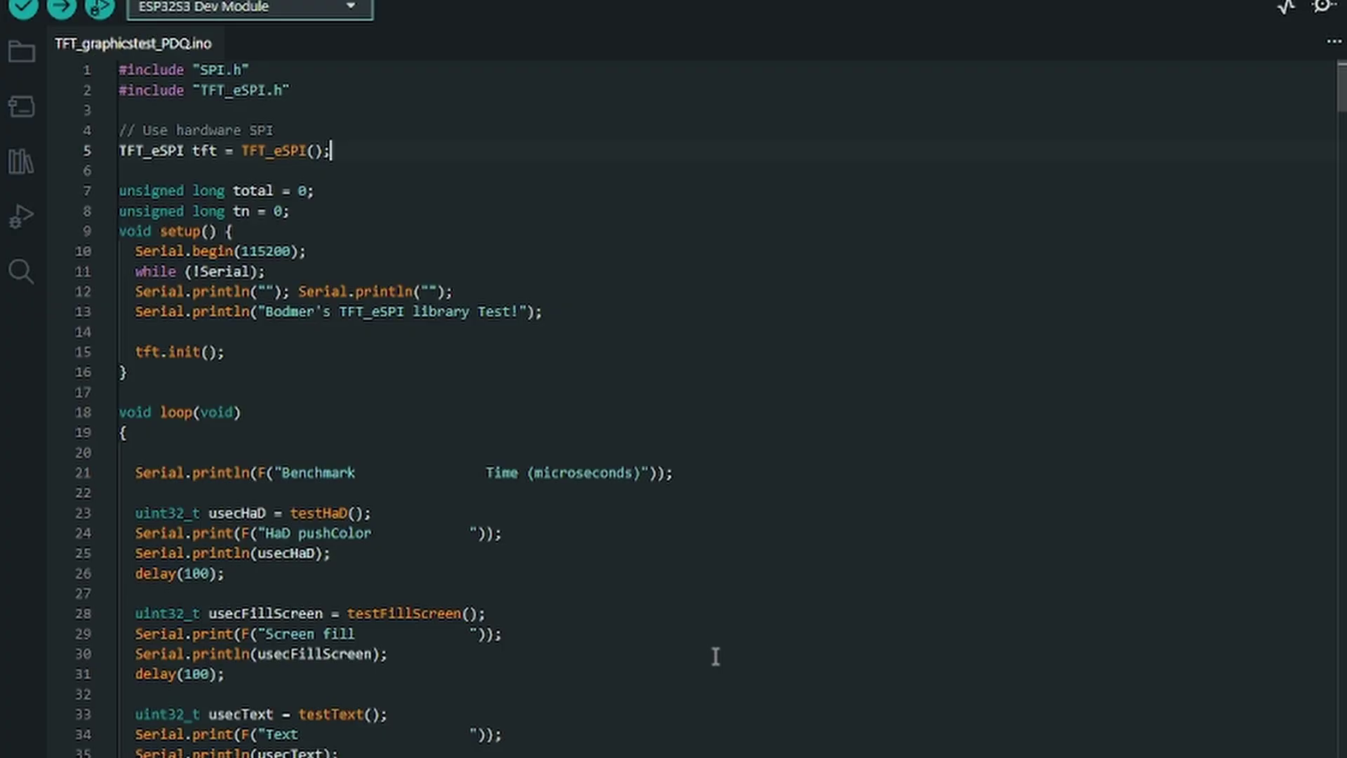
key("alt+t")
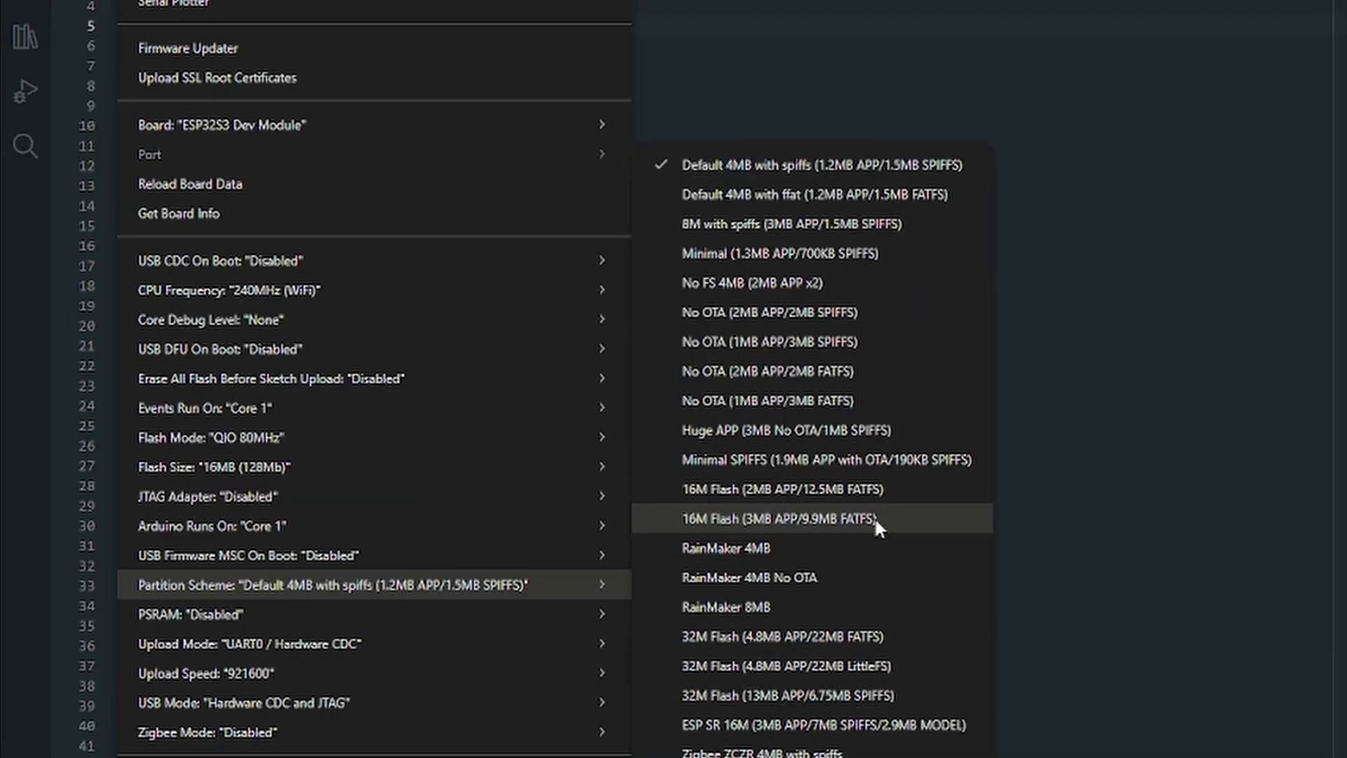
left_click(879, 516)
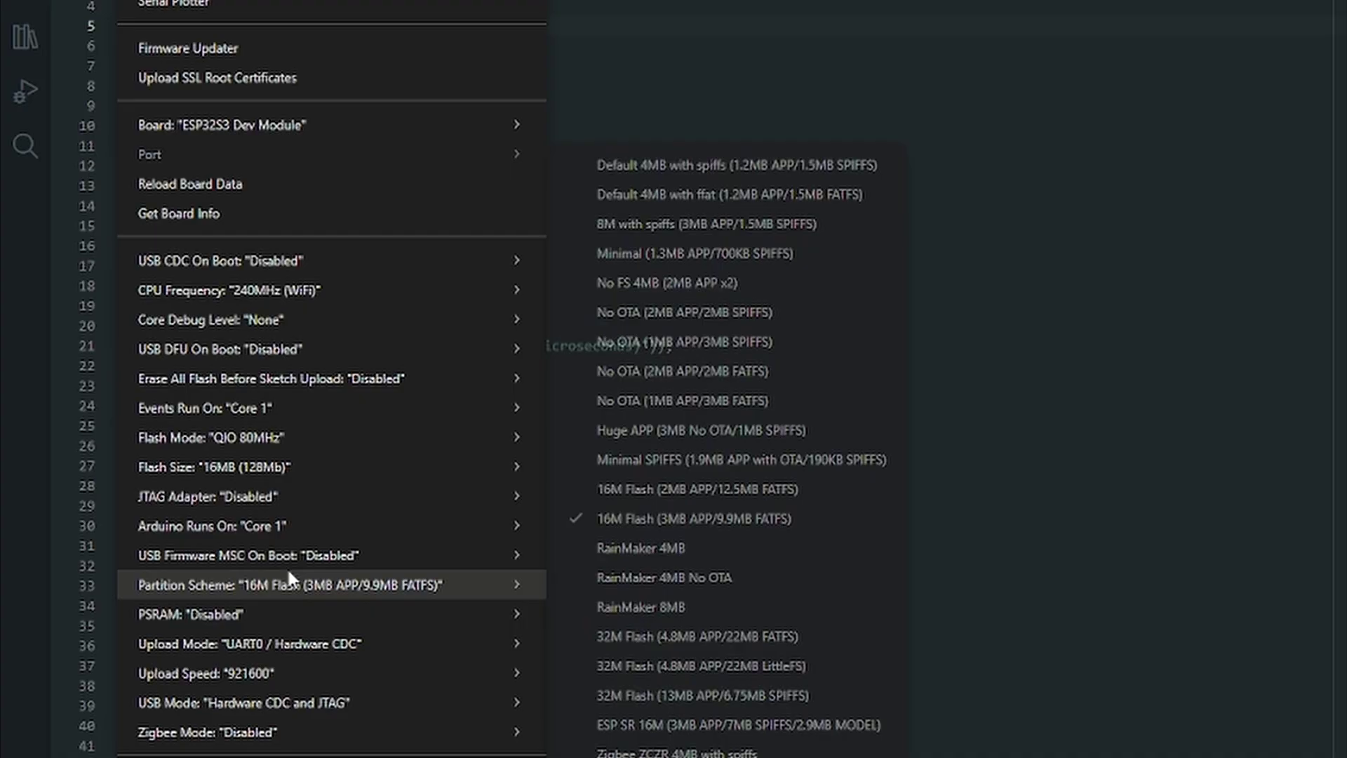
mouse_move(191, 613)
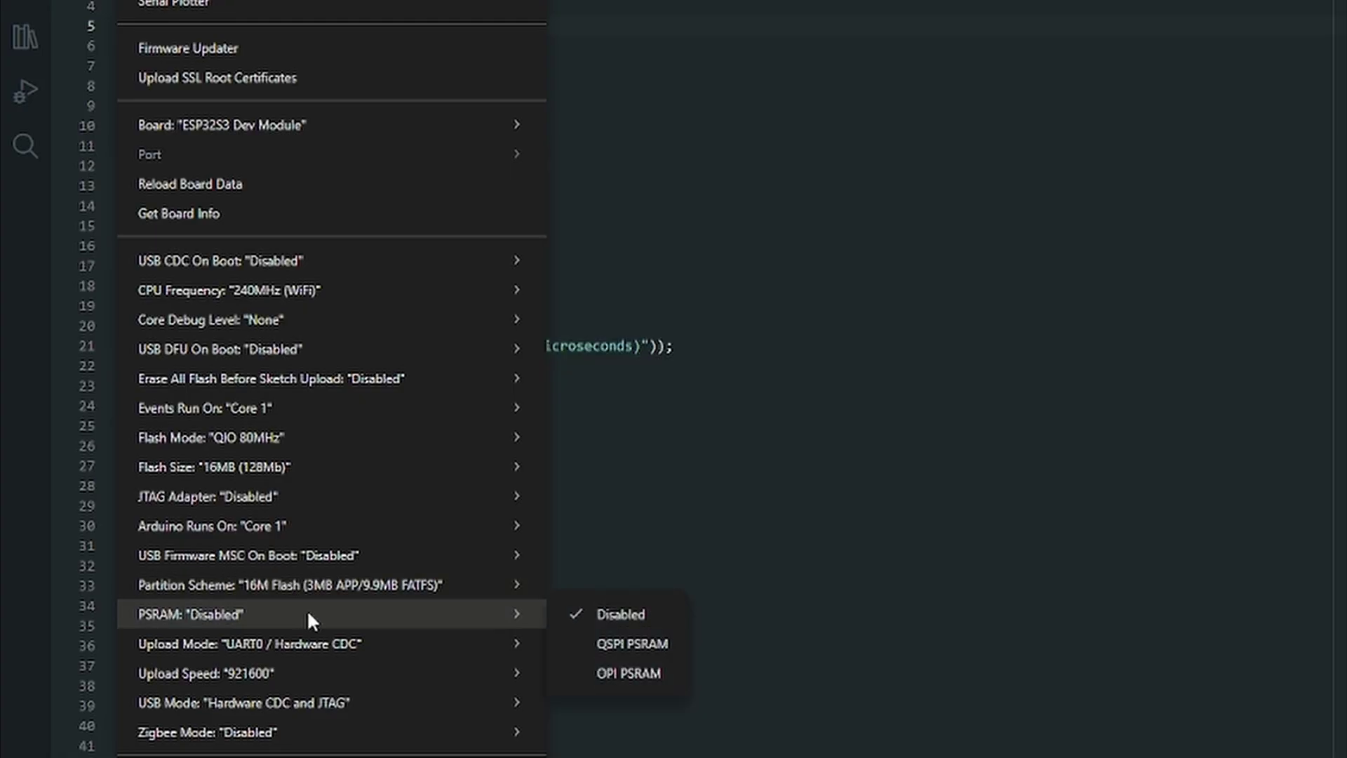
left_click(603, 673)
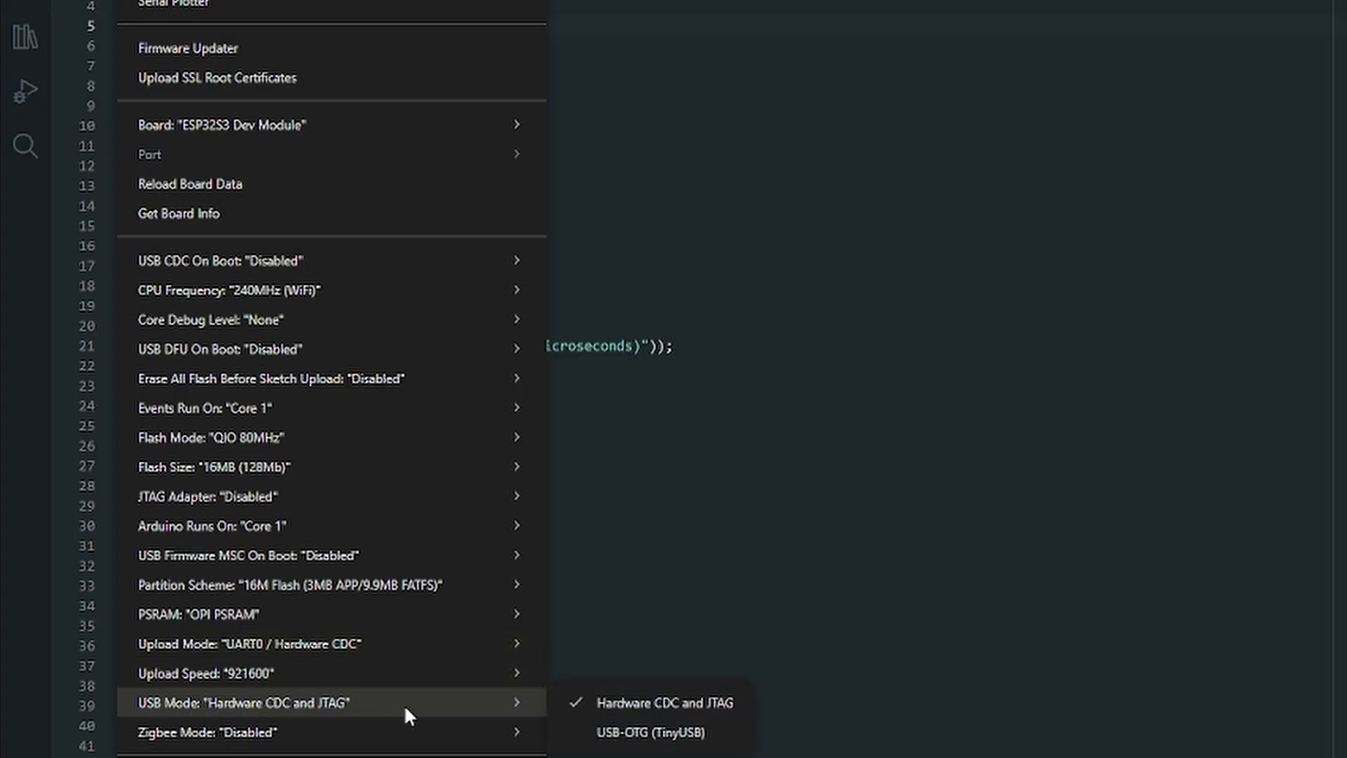
mouse_move(207, 731)
left_click(870, 345)
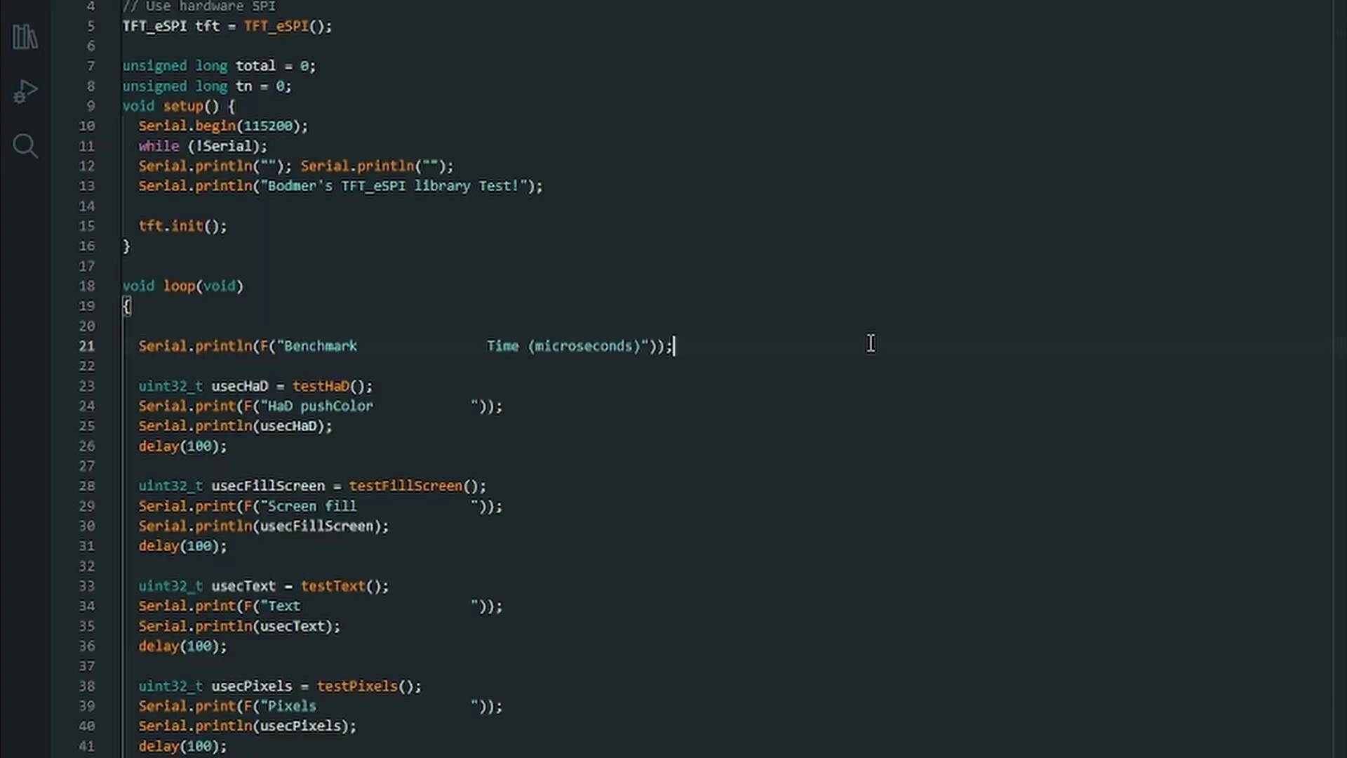
- Compile and upload the TFT_graphicstest_PDQ sketch to the ESP32-S3 board
left_click(62, 21)
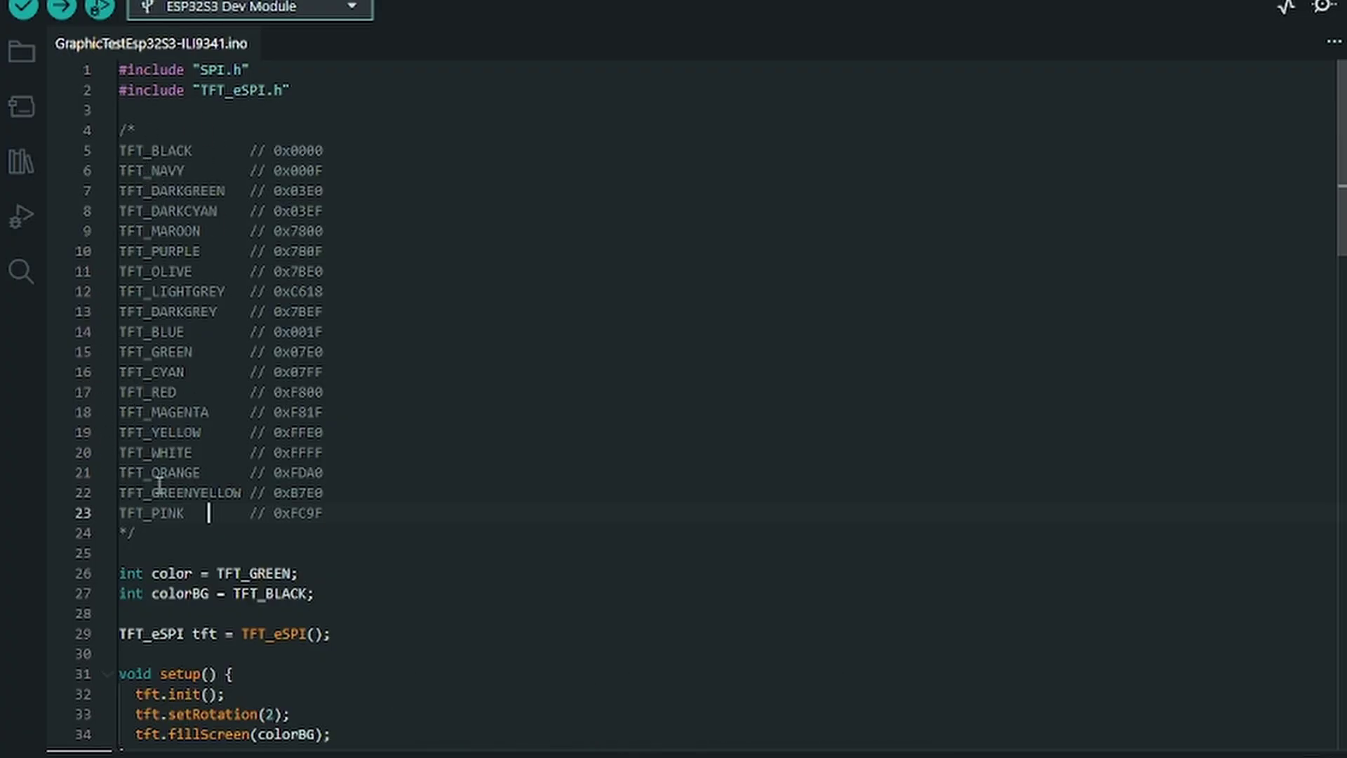
scroll(160, 483, "down", 7)
- Add a //0-3 comment after setRotation(2) on line 33, save, and go to line 49
left_click(303, 293)
type("0")
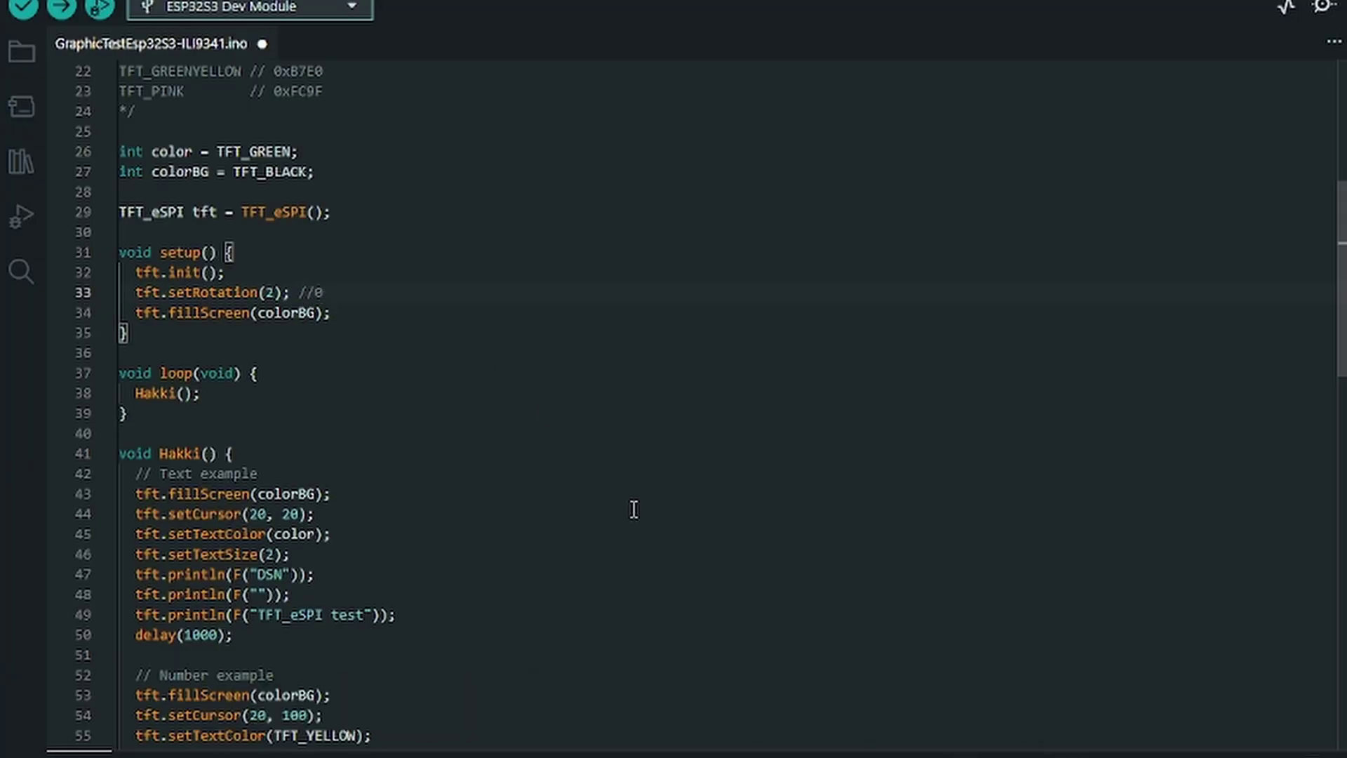
type("-3")
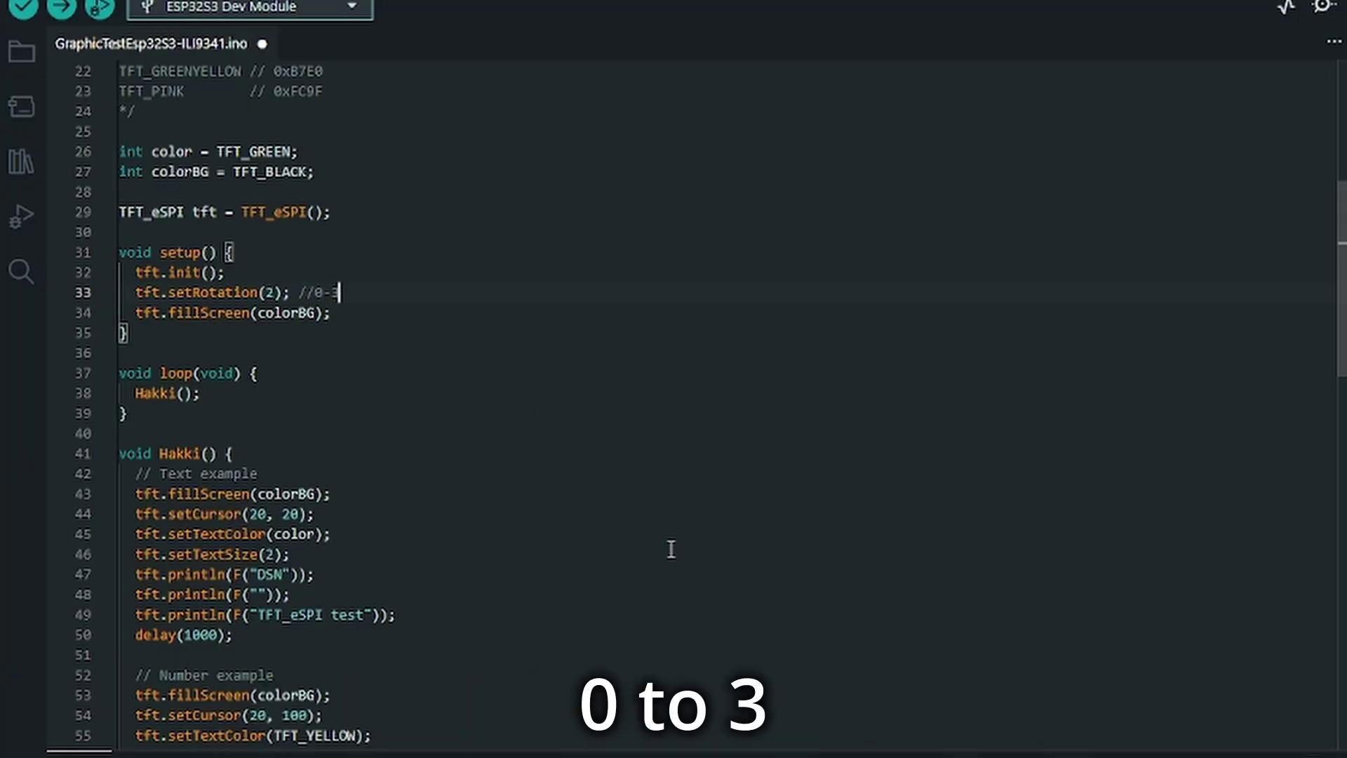
key("ctrl+s")
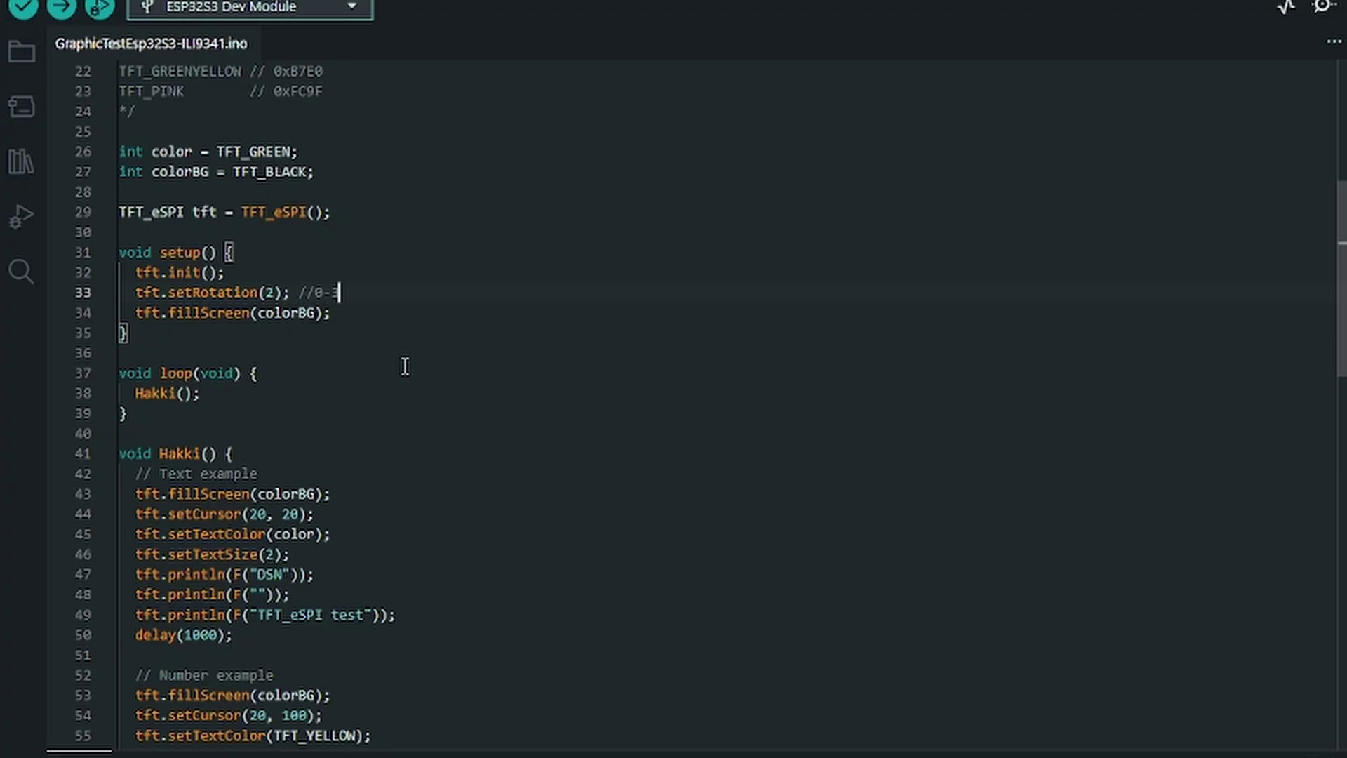
scroll(404, 366, "down", 1)
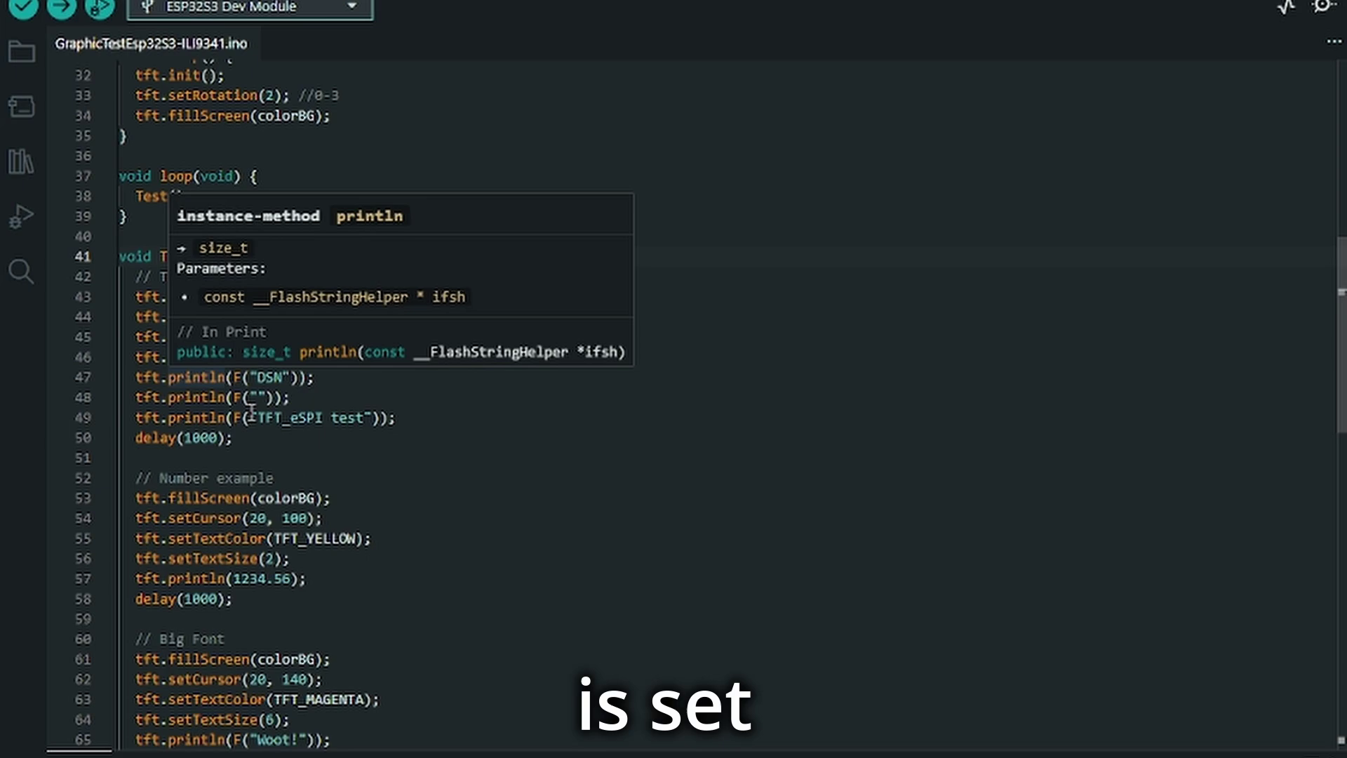
left_click(470, 426)
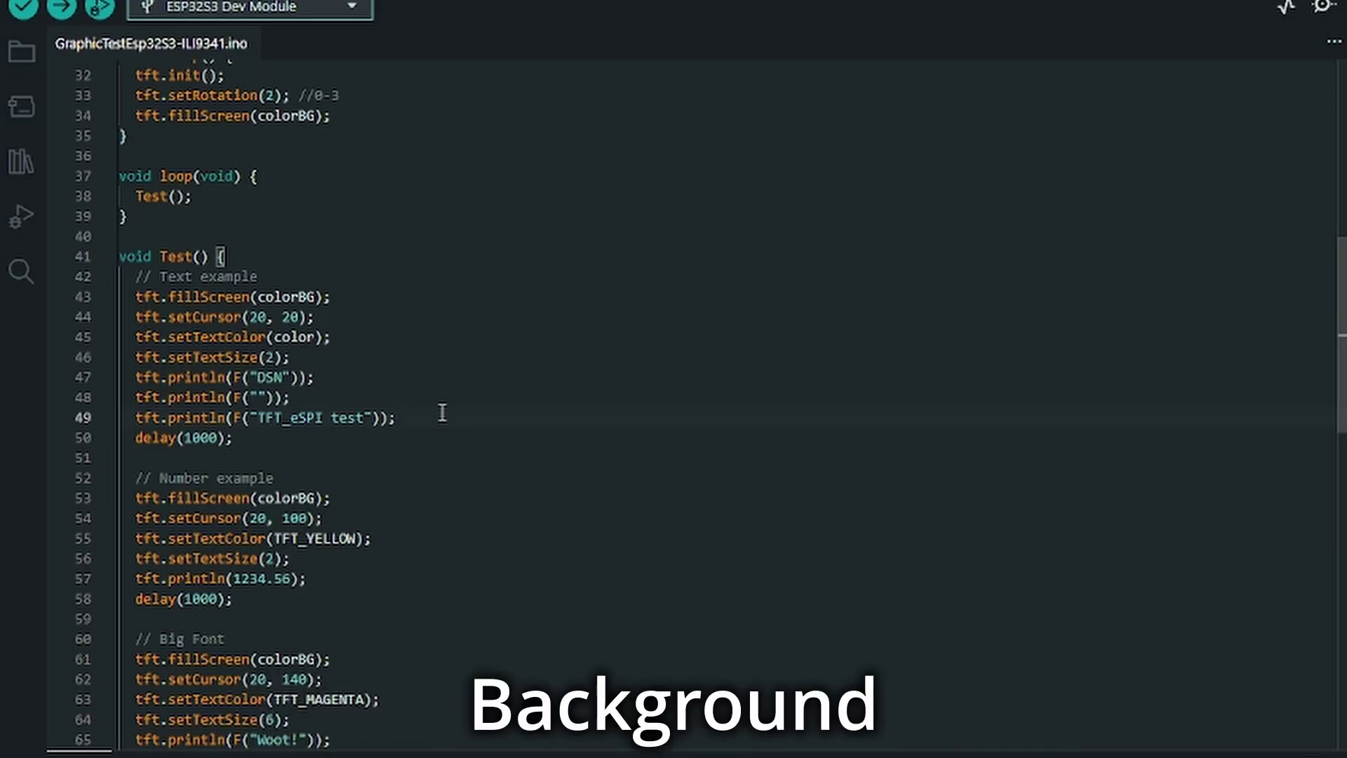
mouse_move(206, 397)
left_click(359, 399)
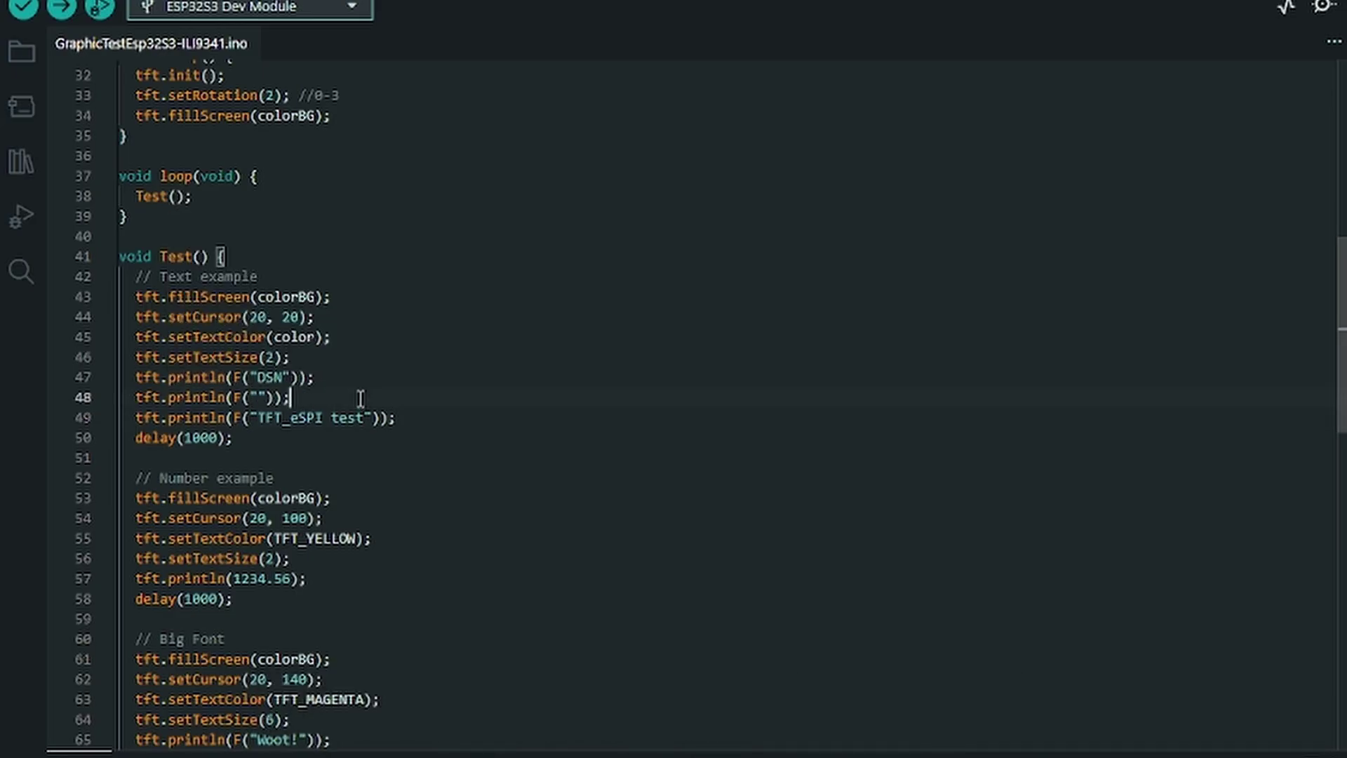
scroll(360, 396, "down", 2)
scroll(361, 395, "down", 1)
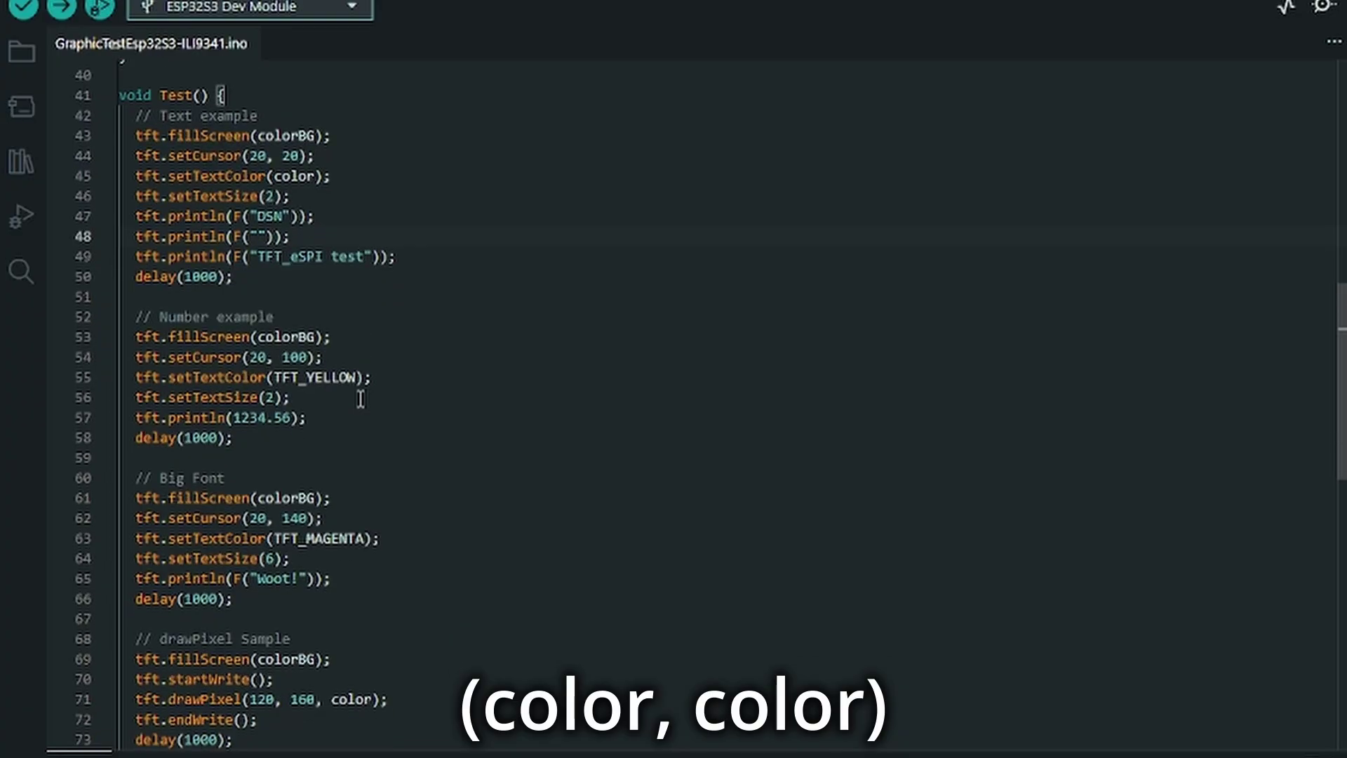
left_click(440, 453)
scroll(442, 450, "up", 1)
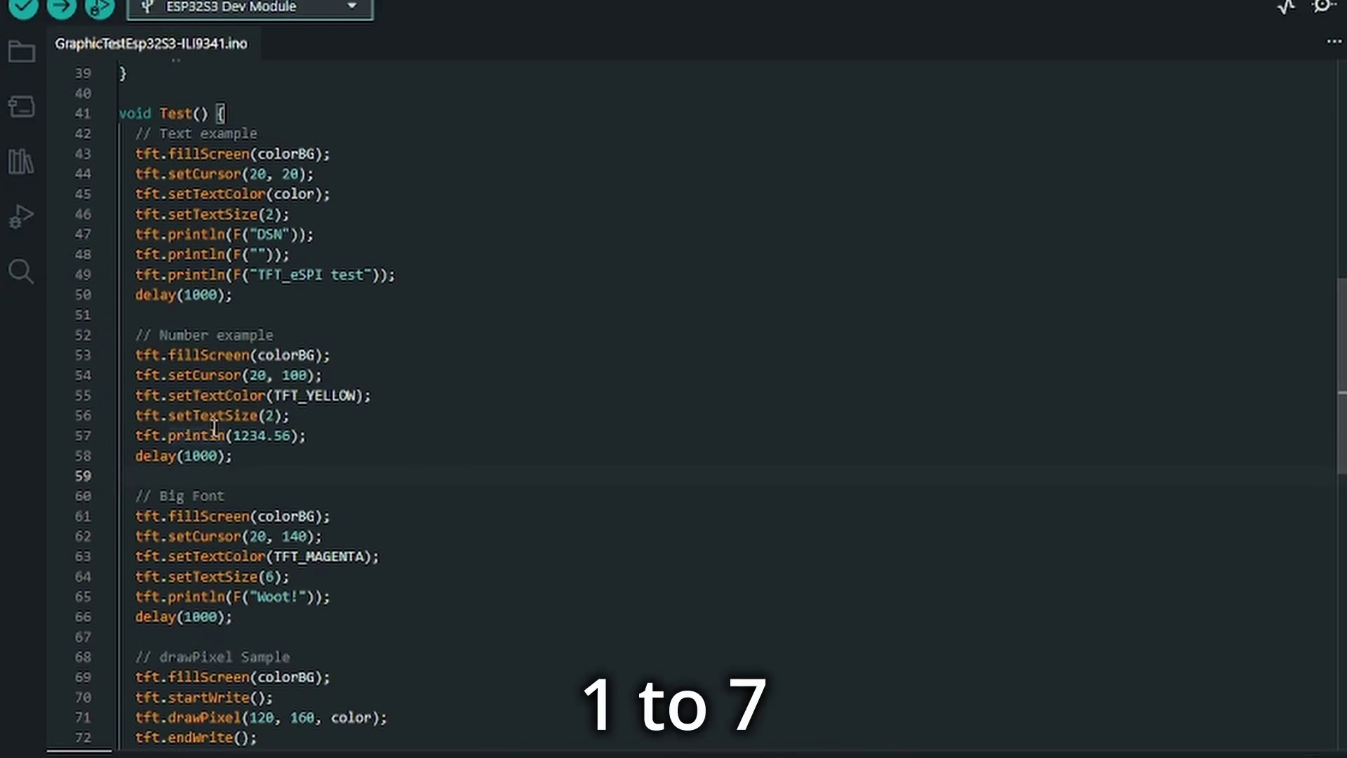
left_click(390, 457)
left_click(211, 455)
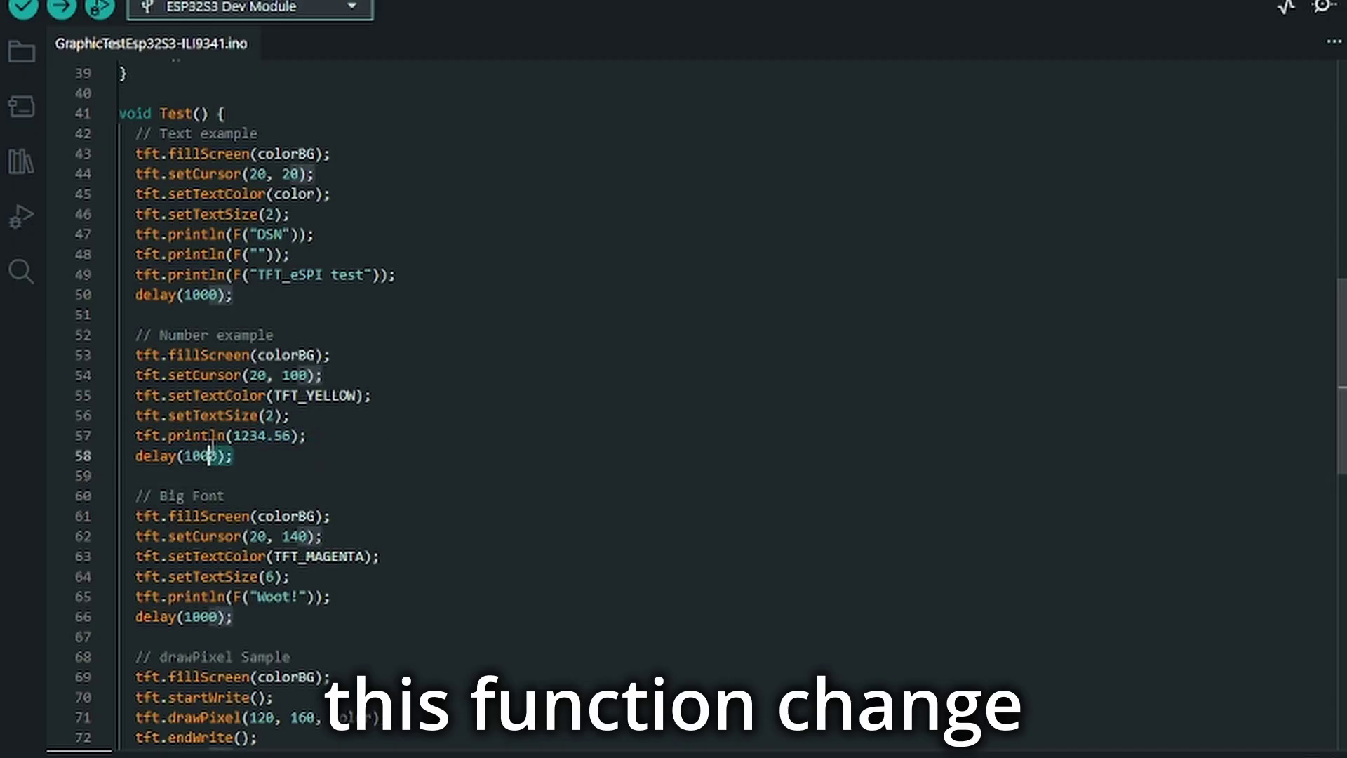
left_click(257, 460)
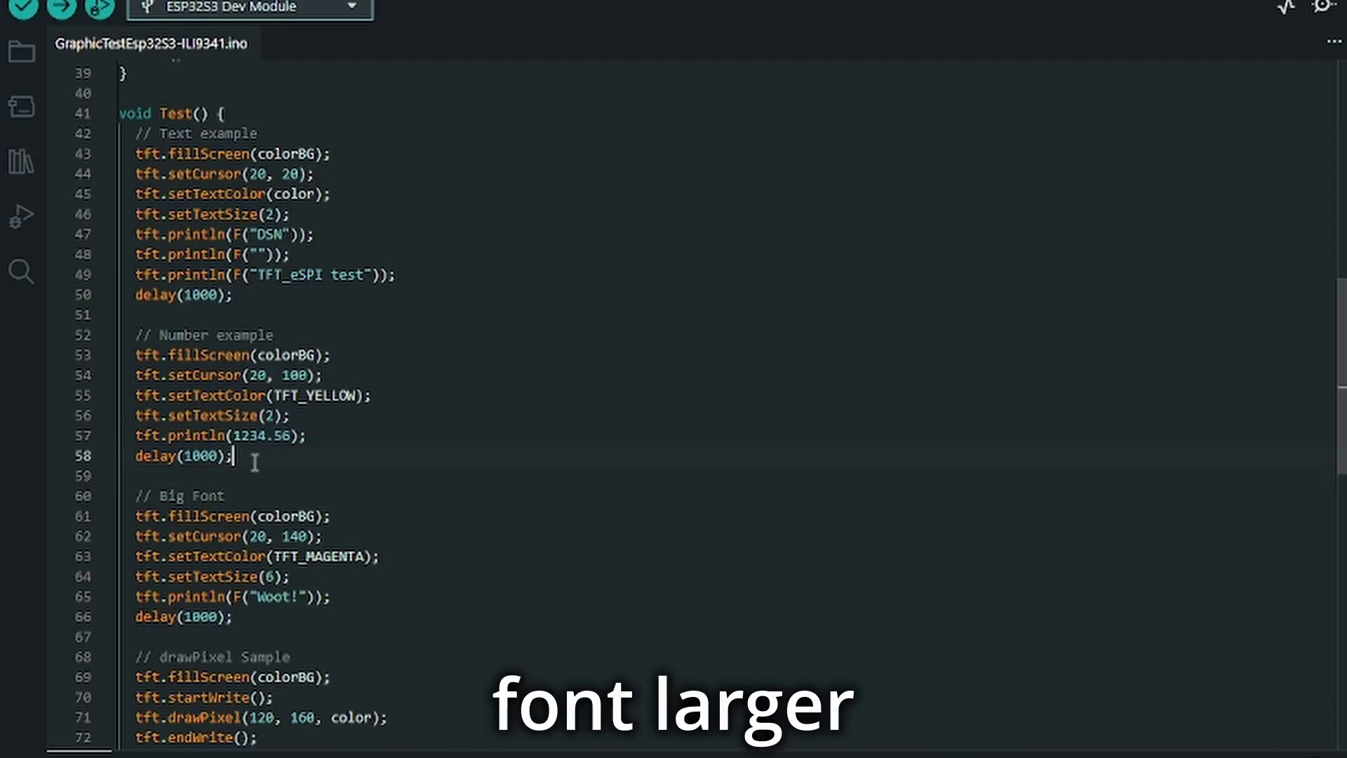
left_click(344, 442)
scroll(344, 442, "down", 3)
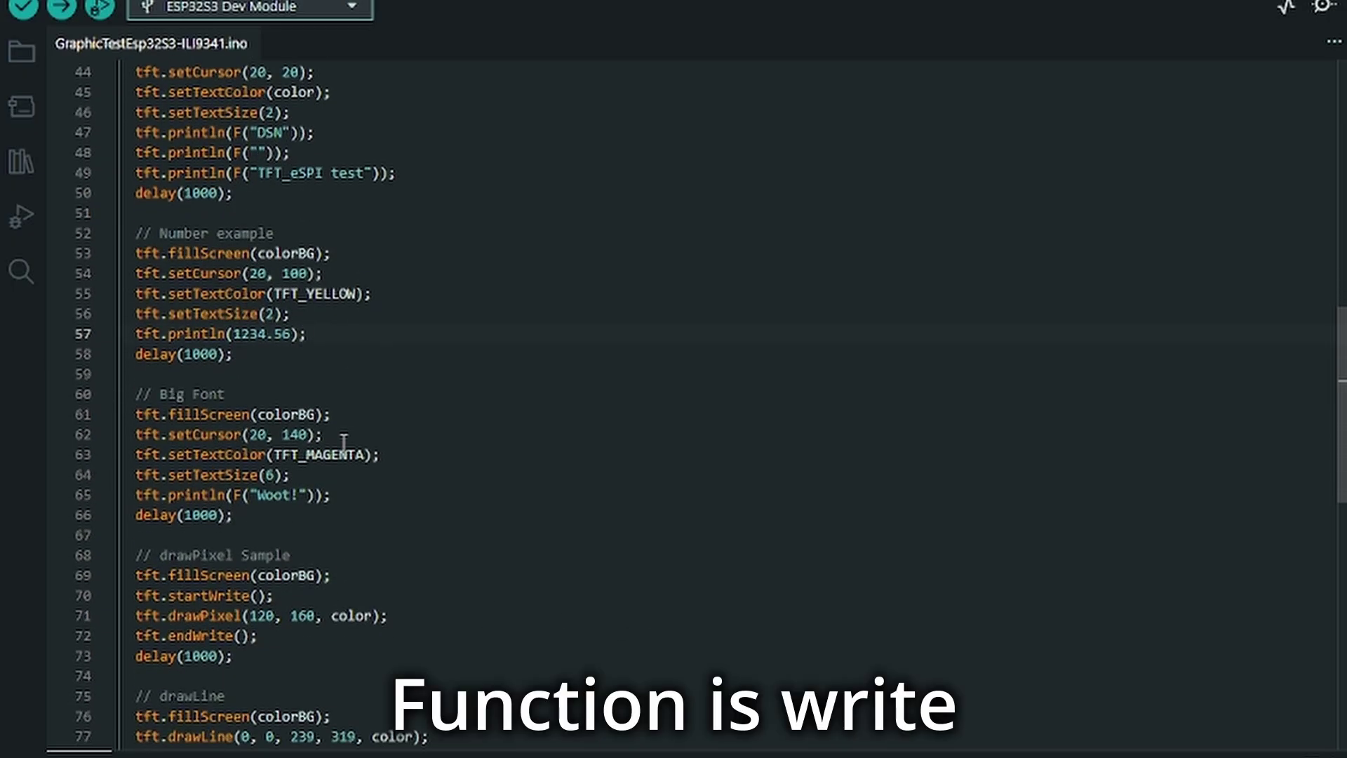
scroll(343, 442, "down", 1)
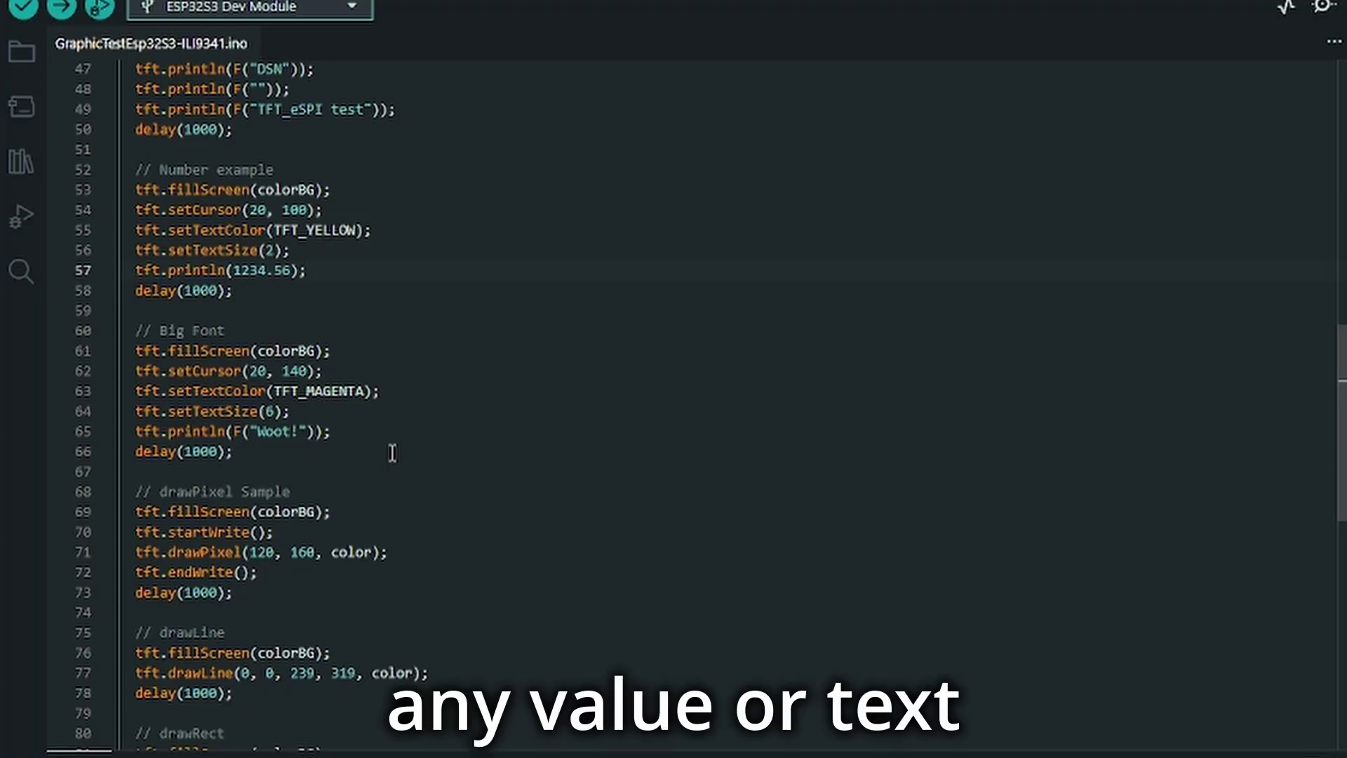
scroll(392, 453, "down", 1)
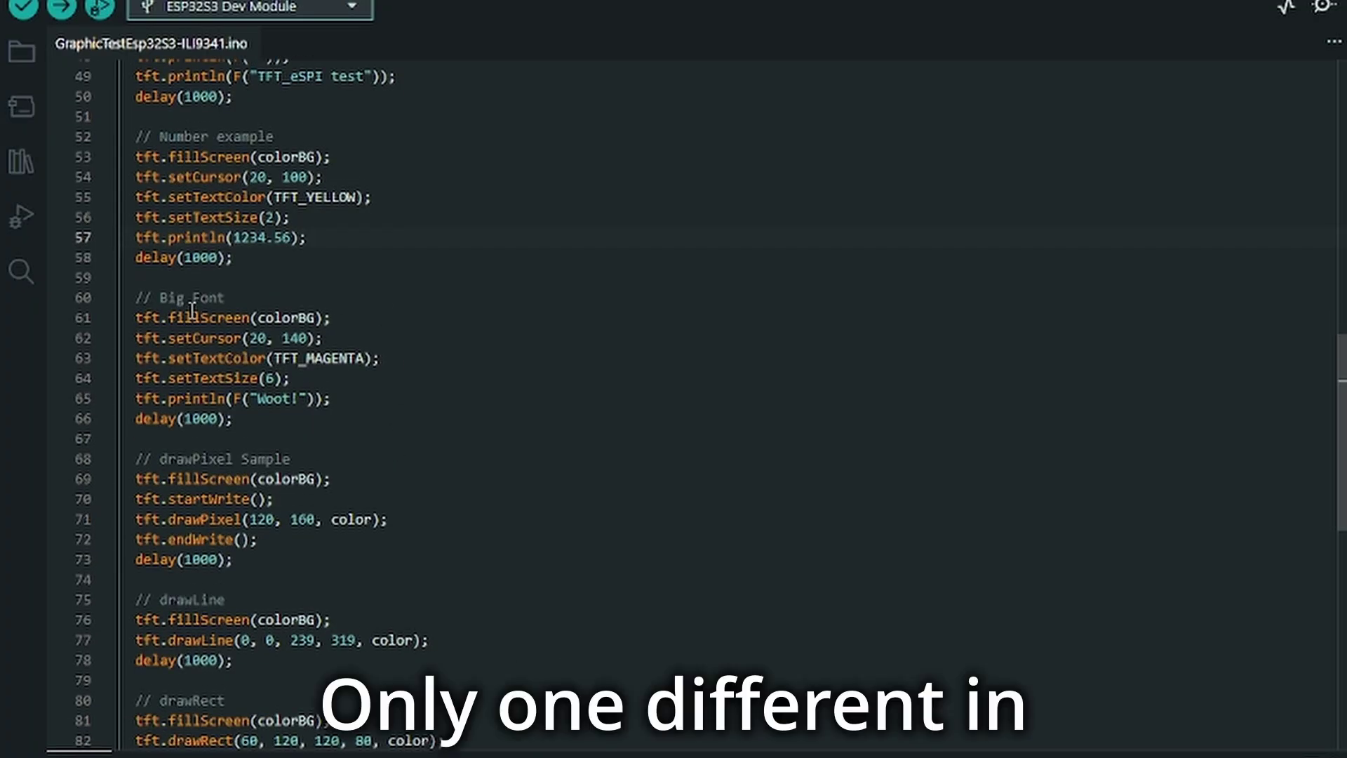
left_click(382, 382)
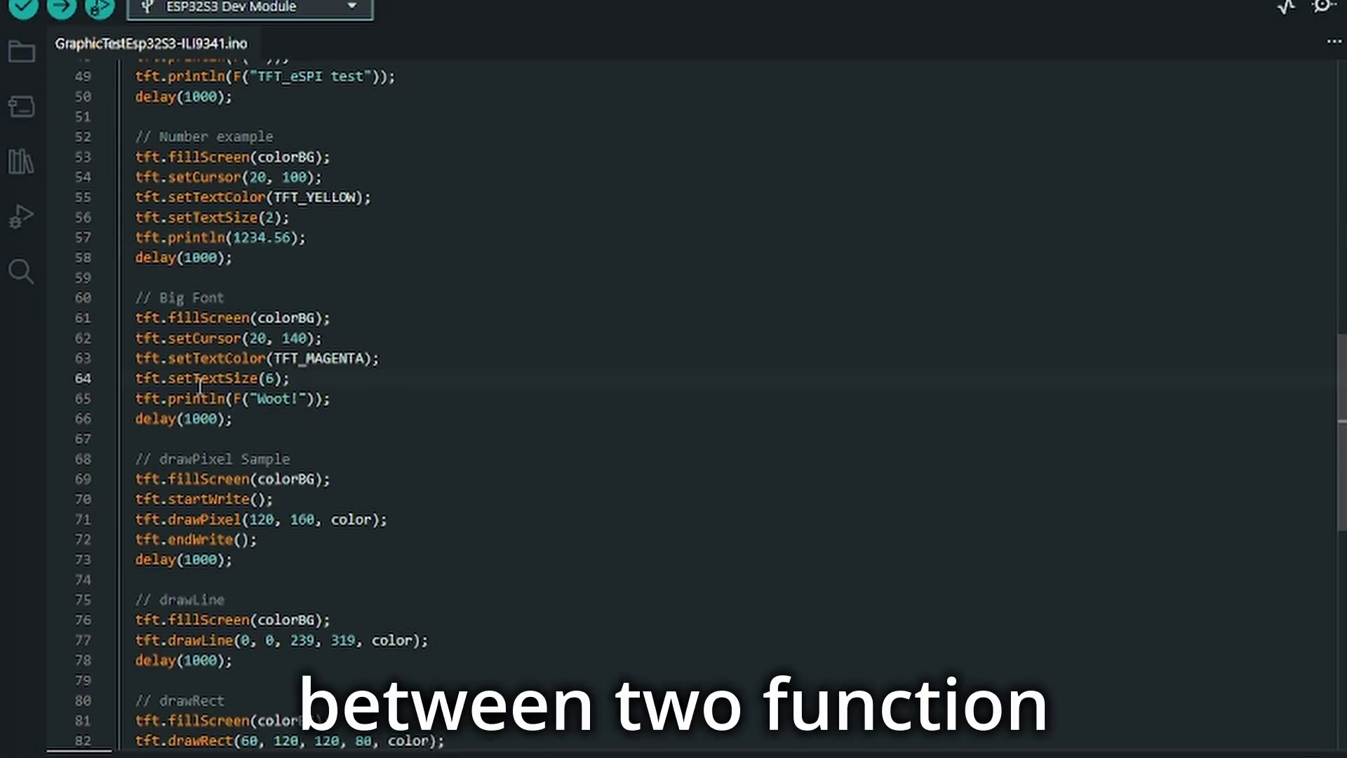
left_click_drag(179, 381, 232, 401)
left_click(253, 381)
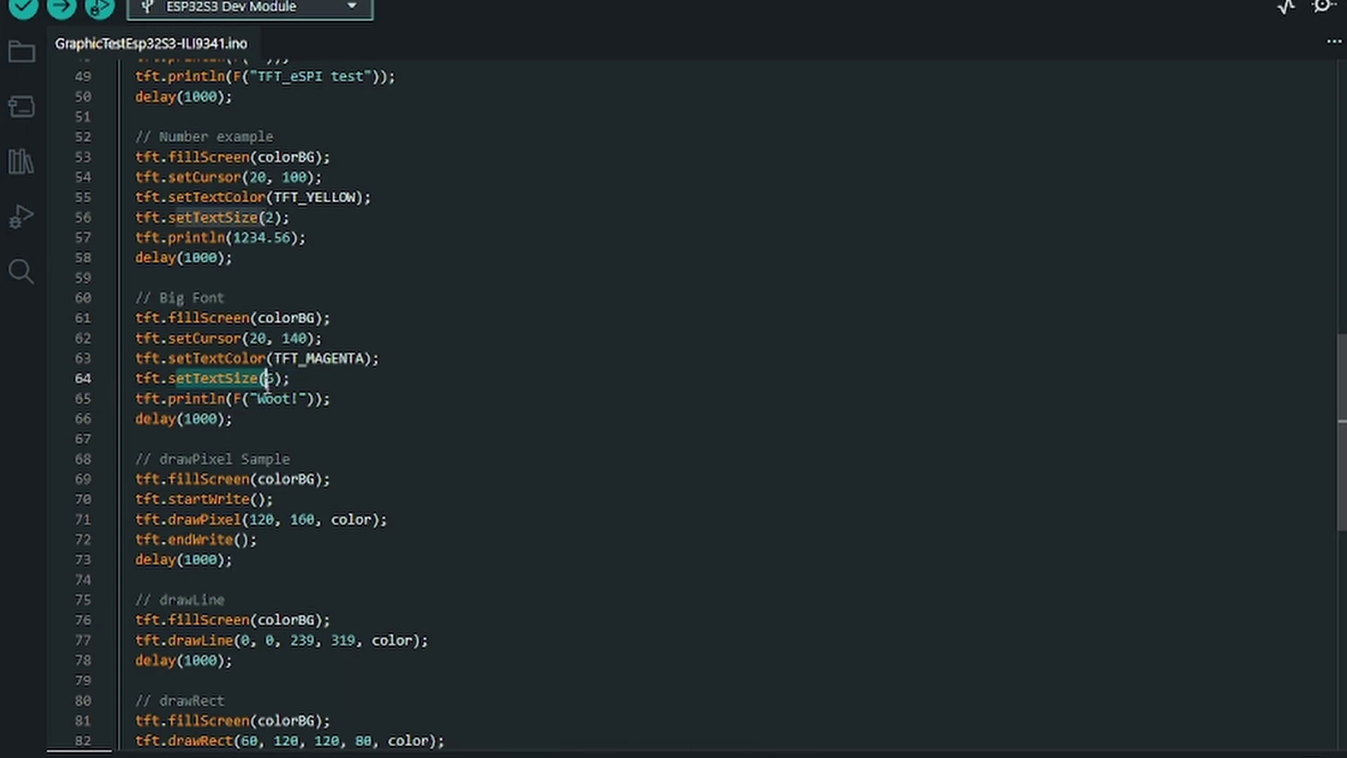
left_click(302, 383)
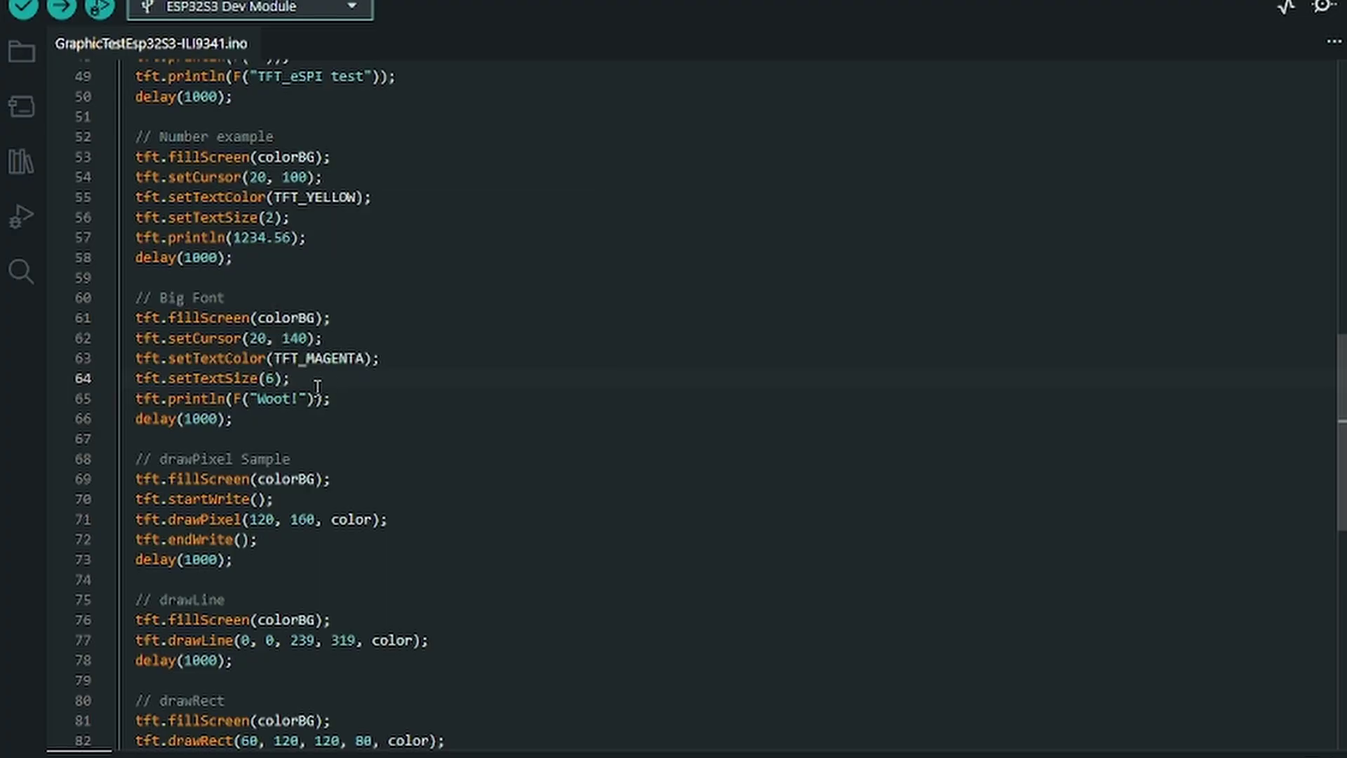
scroll(340, 383, "down", 2)
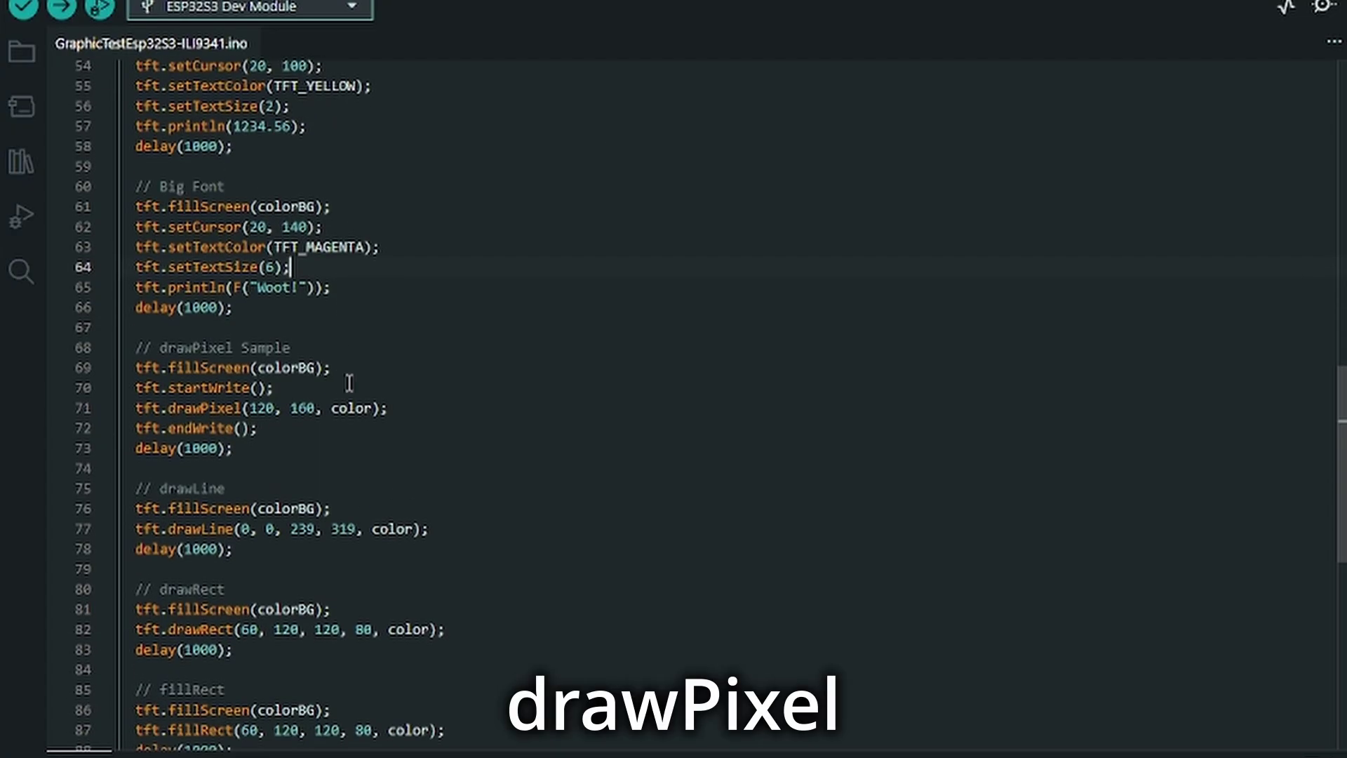
scroll(400, 400, "down", 1)
left_click(433, 347)
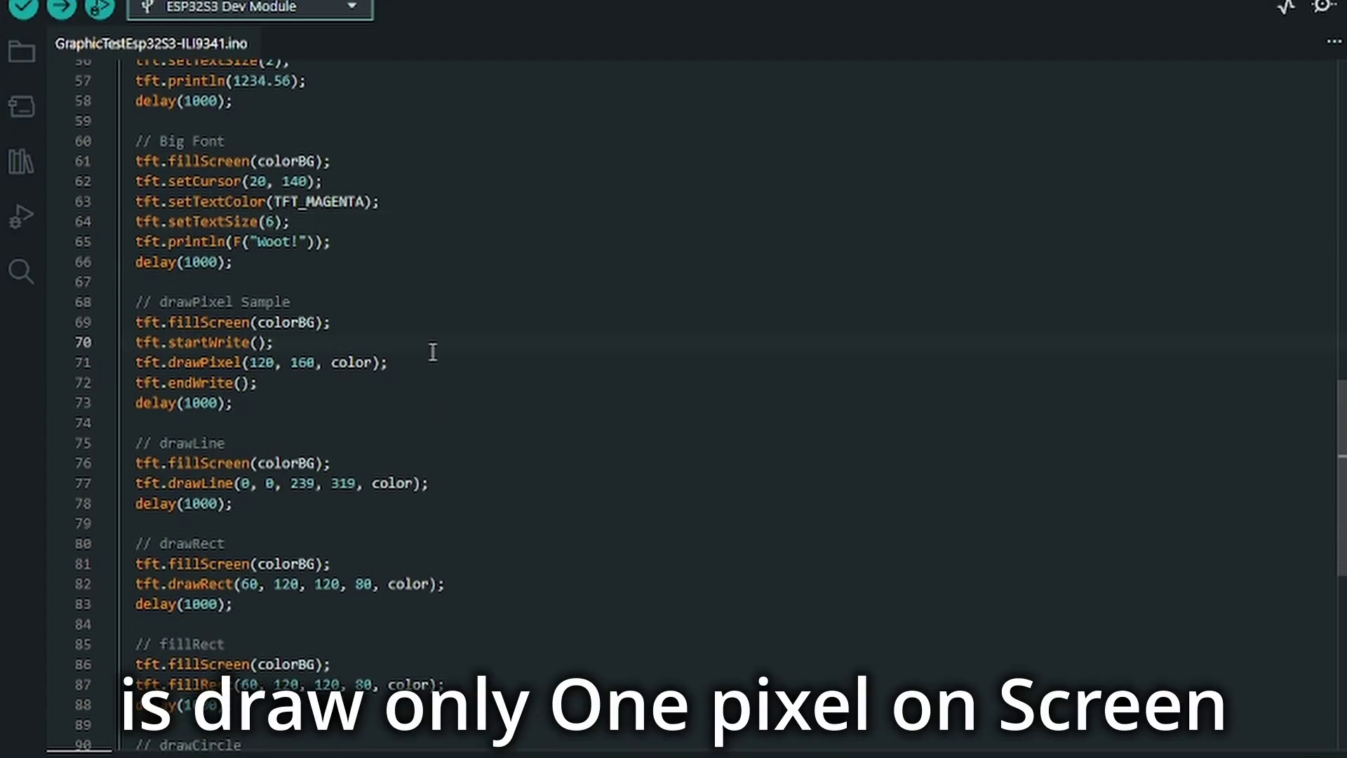
scroll(396, 381, "down", 1)
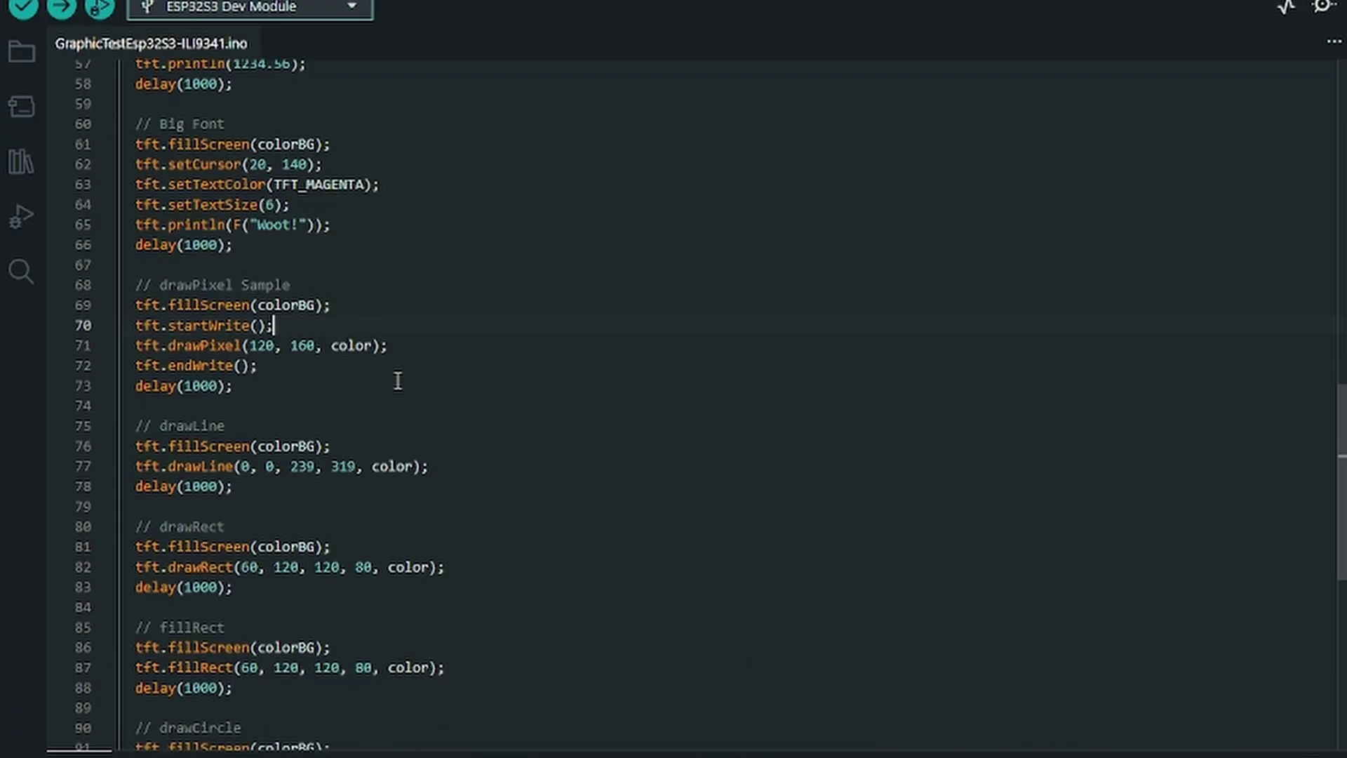
left_click(418, 347)
scroll(418, 348, "down", 1)
left_click(502, 451)
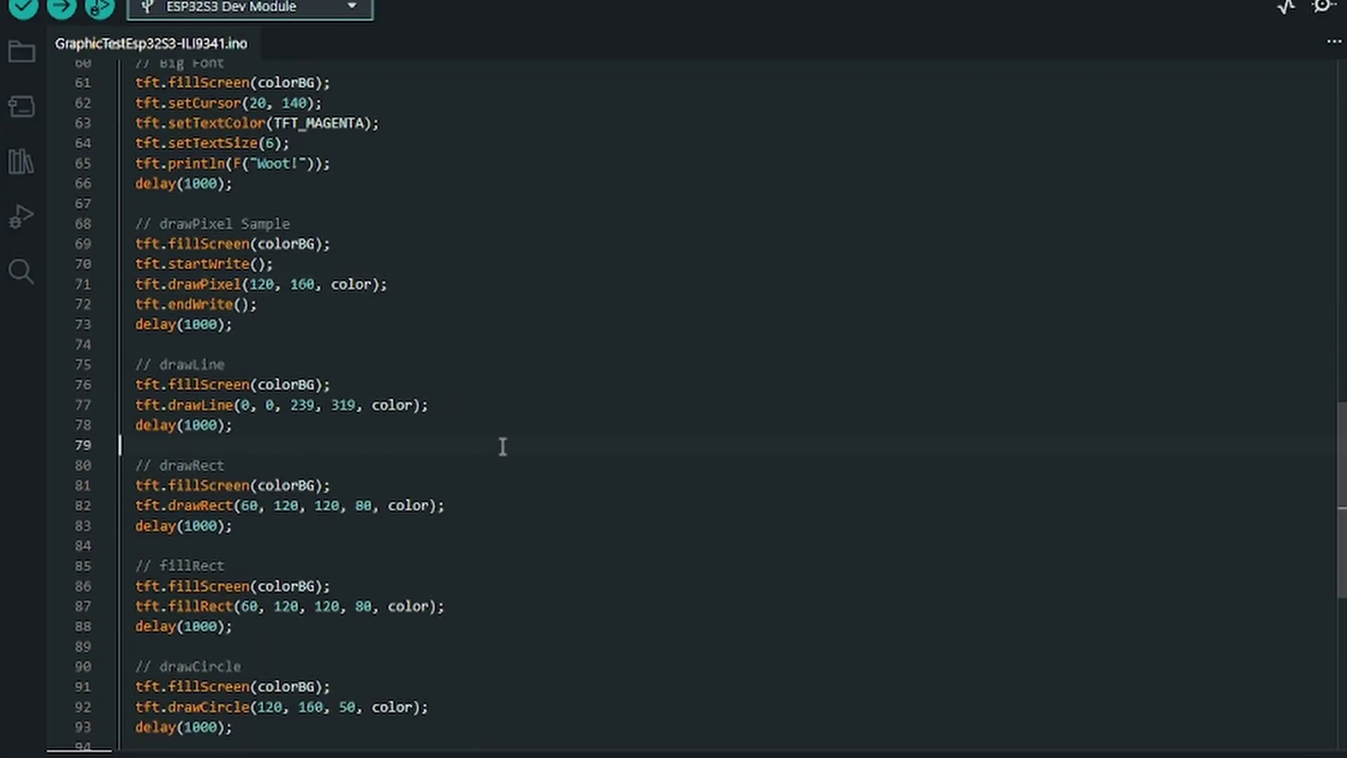
left_click(464, 399)
scroll(464, 399, "down", 1)
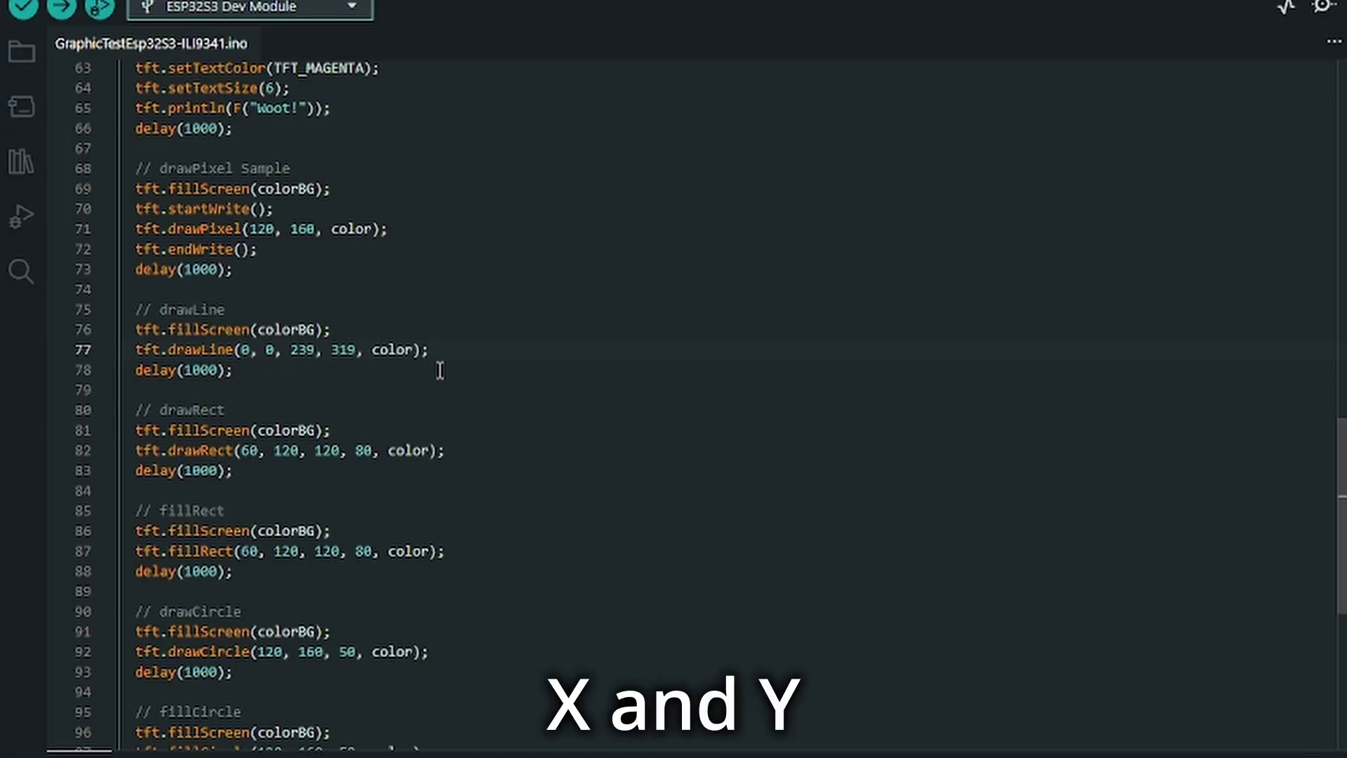
left_click(243, 364)
scroll(271, 362, "down", 2)
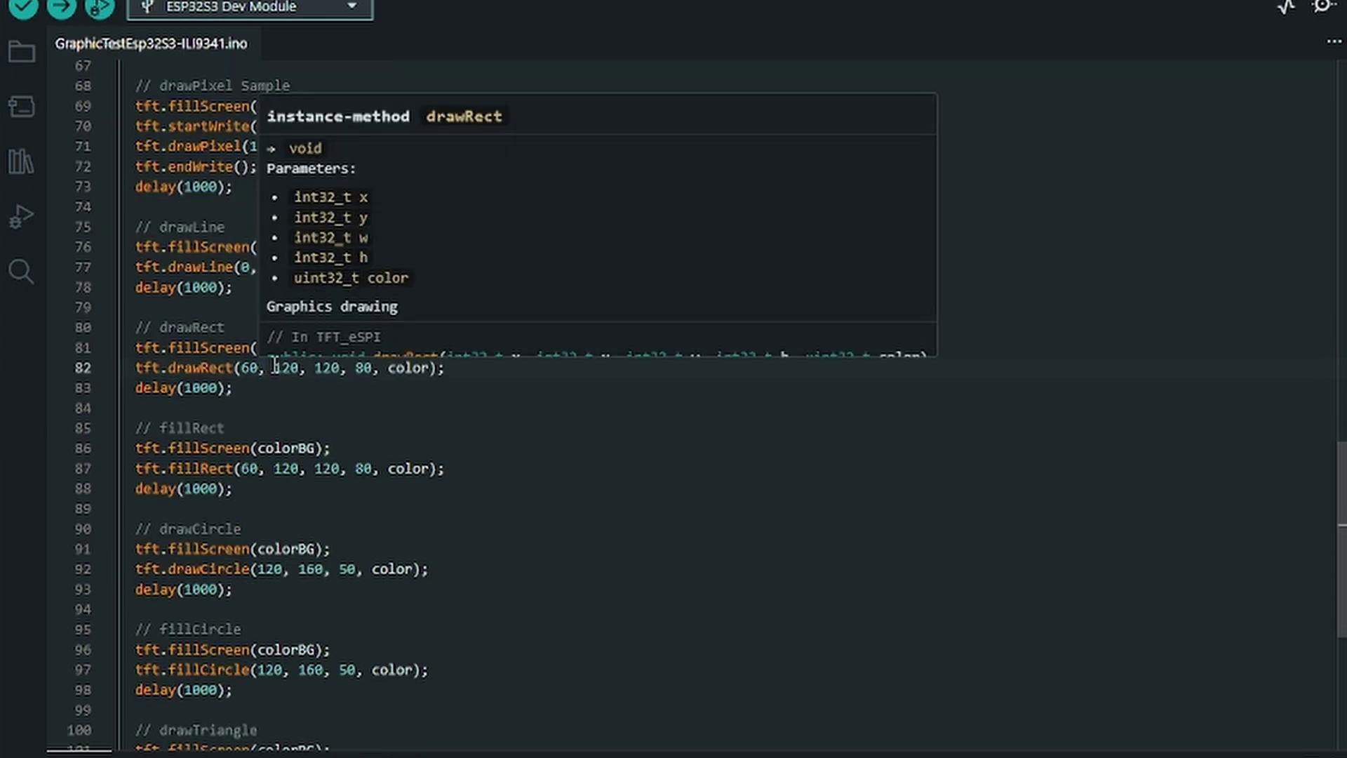
scroll(394, 241, "down", 1)
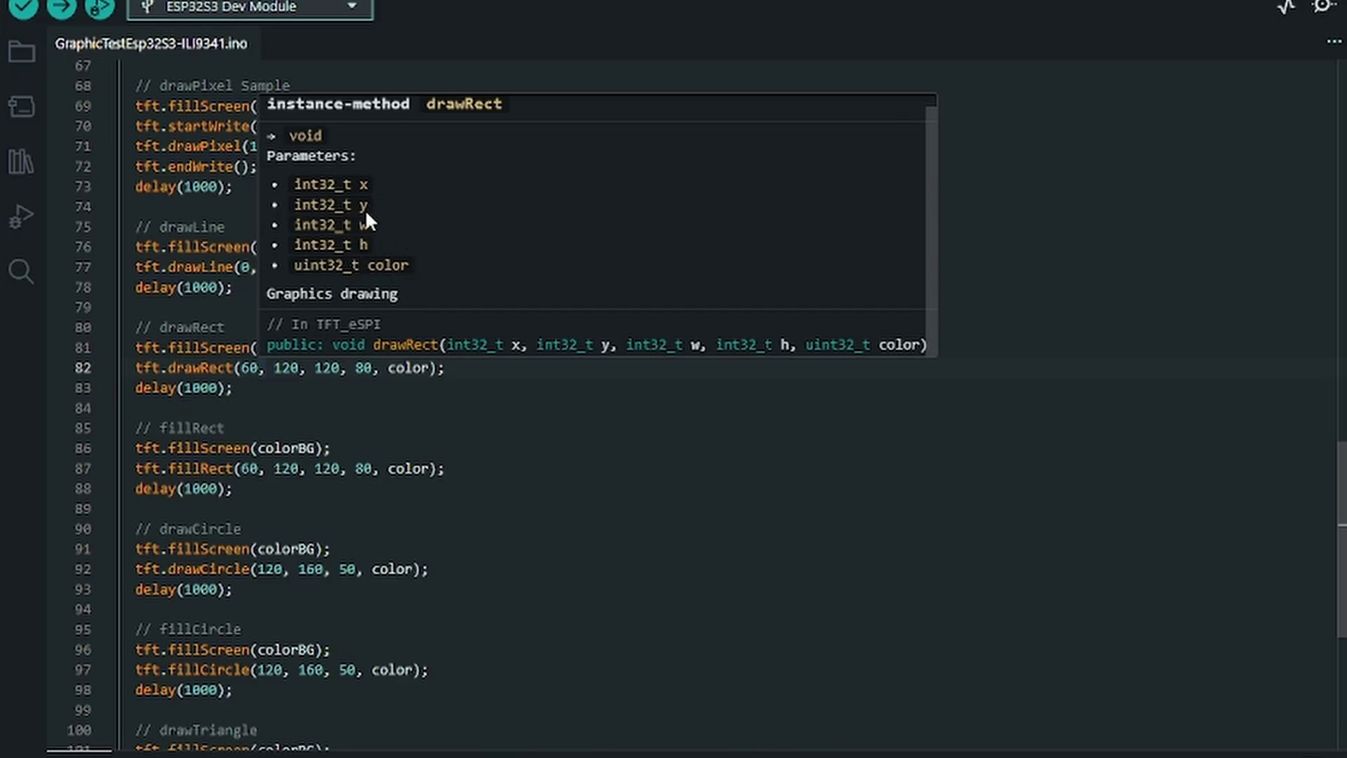
left_click(373, 388)
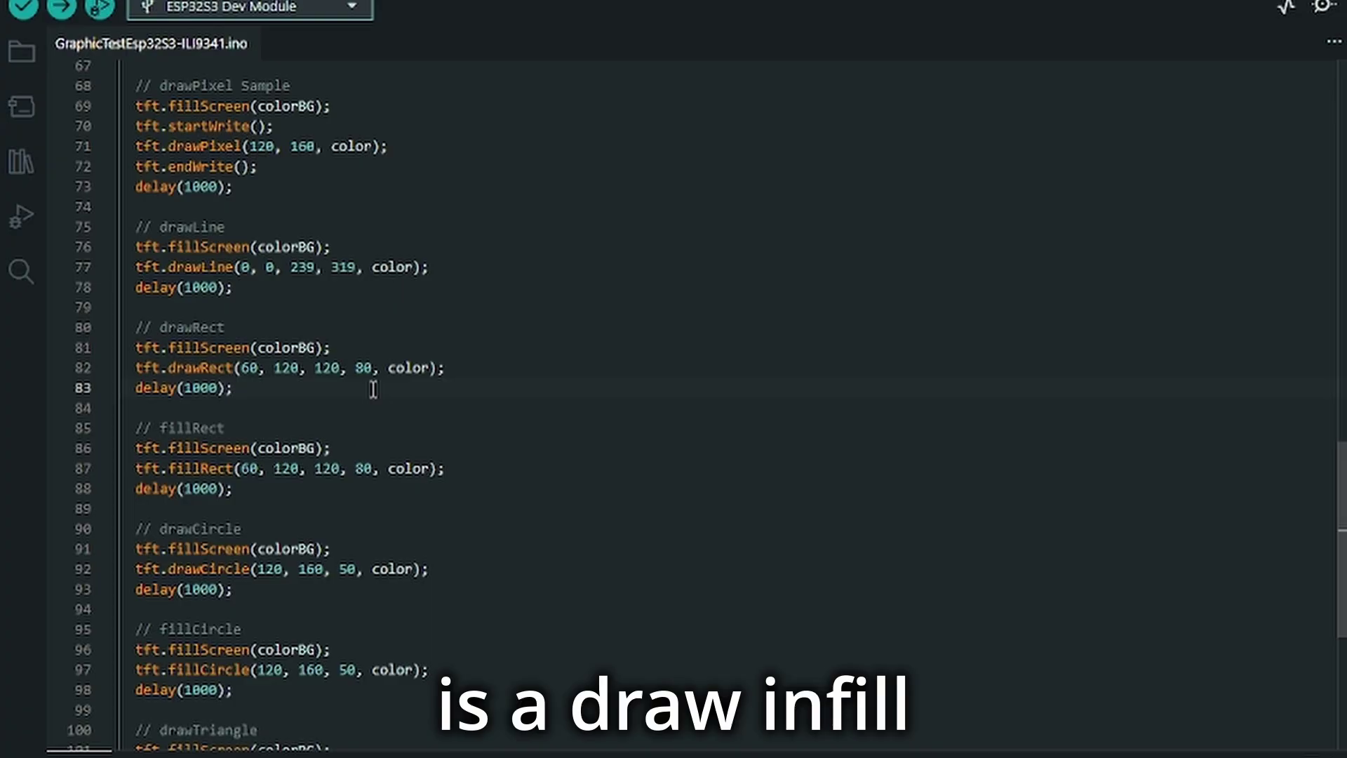
scroll(372, 390, "down", 1)
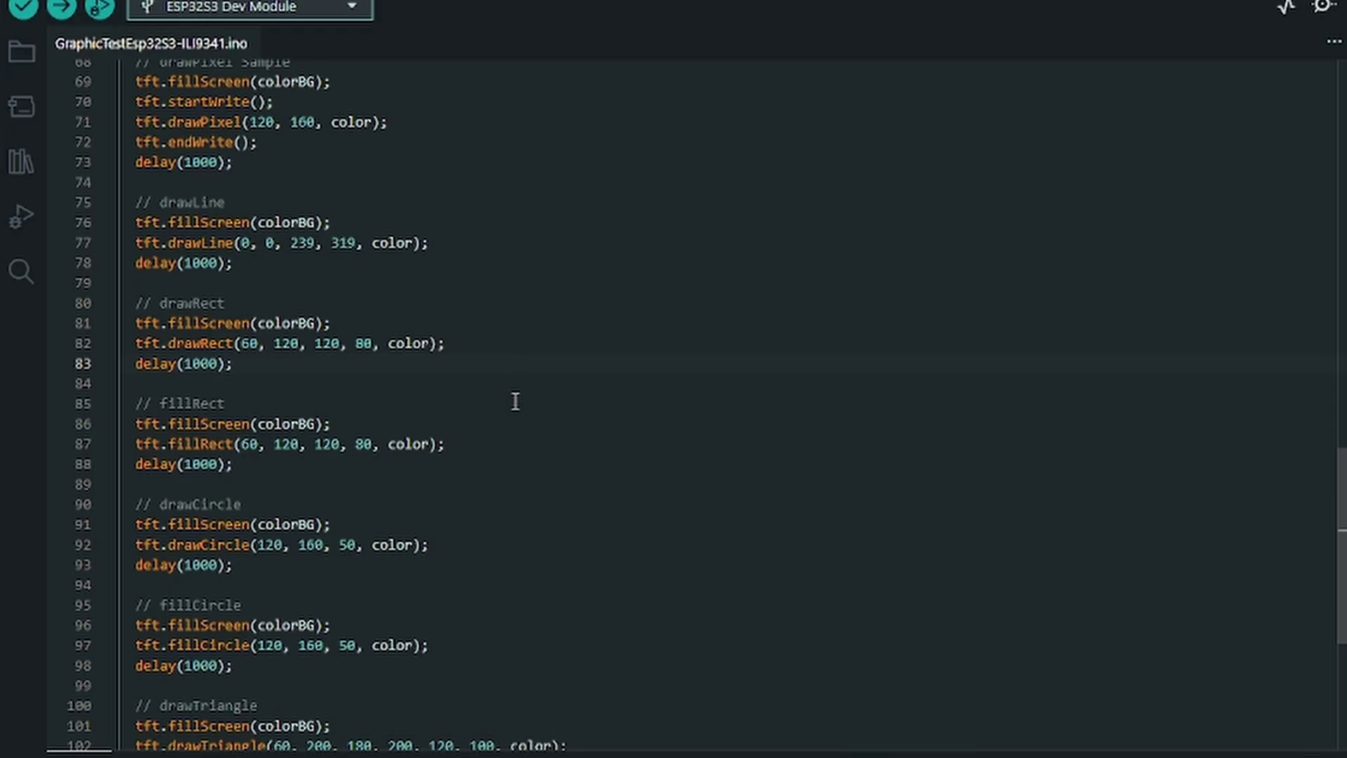
scroll(515, 400, "down", 2)
left_click(454, 354)
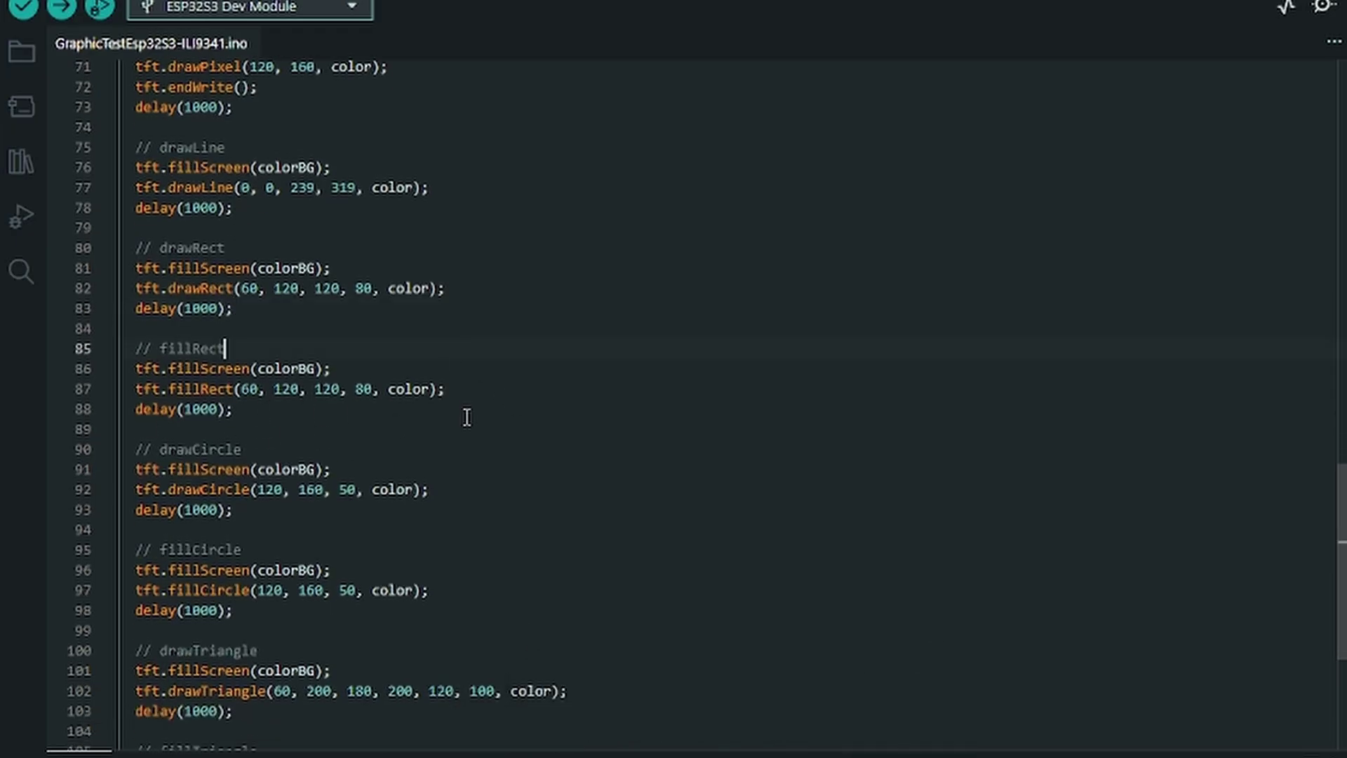
scroll(458, 368, "down", 1)
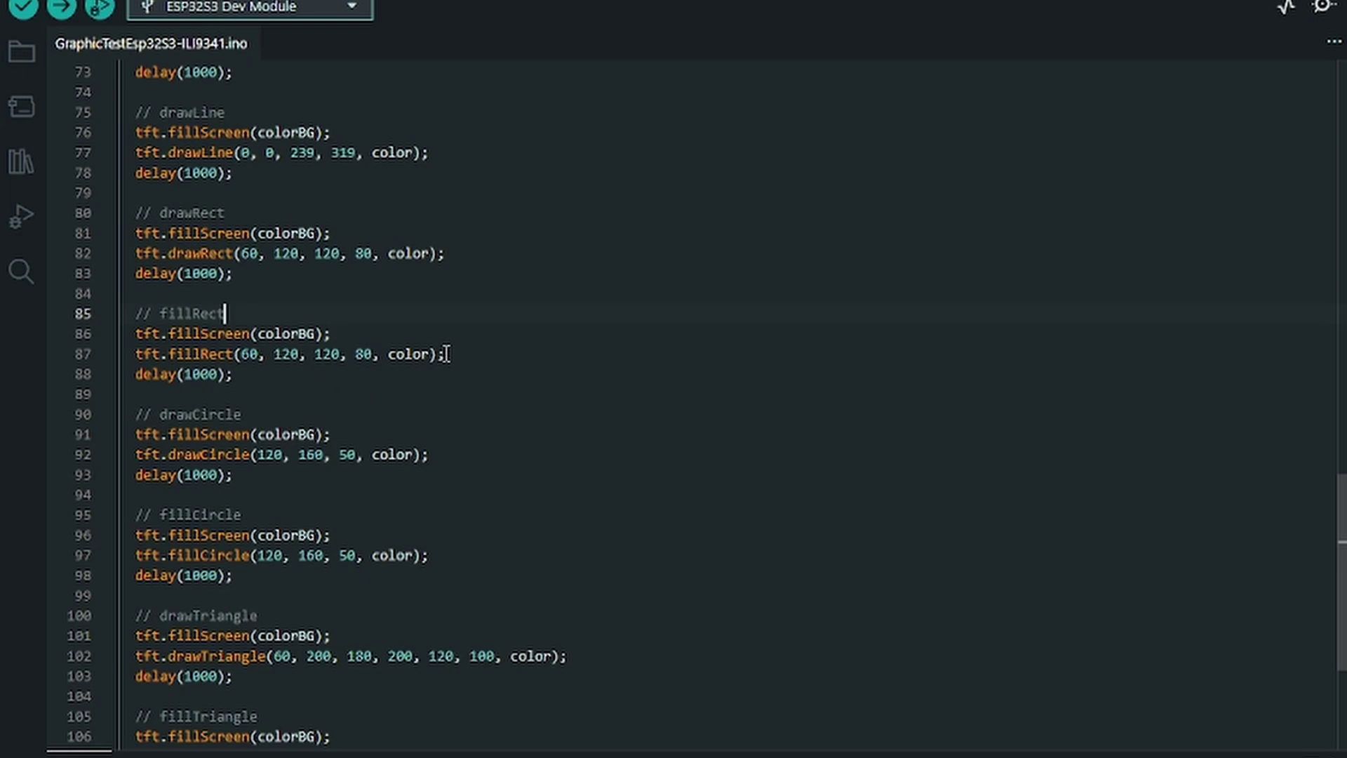
scroll(474, 366, "down", 1)
scroll(473, 366, "down", 1)
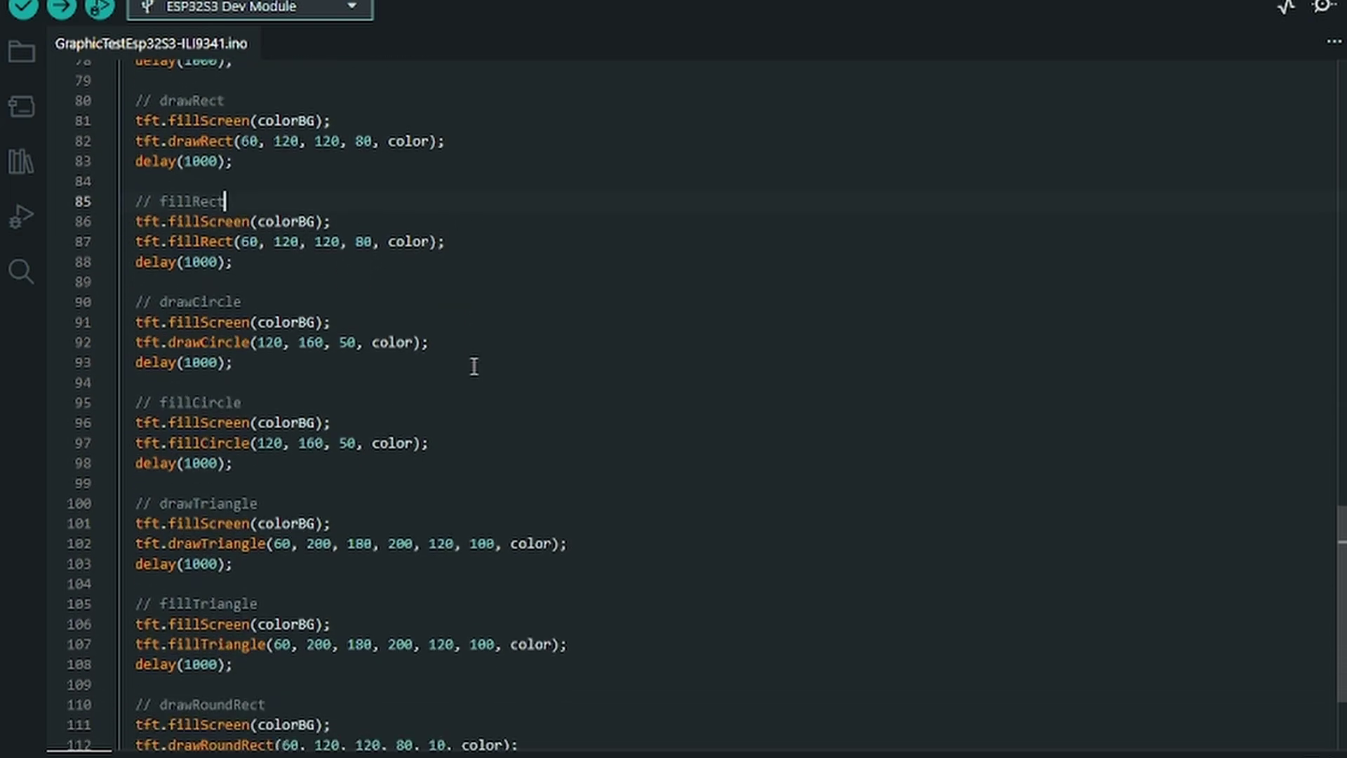
scroll(483, 337, "down", 1)
scroll(486, 323, "down", 1)
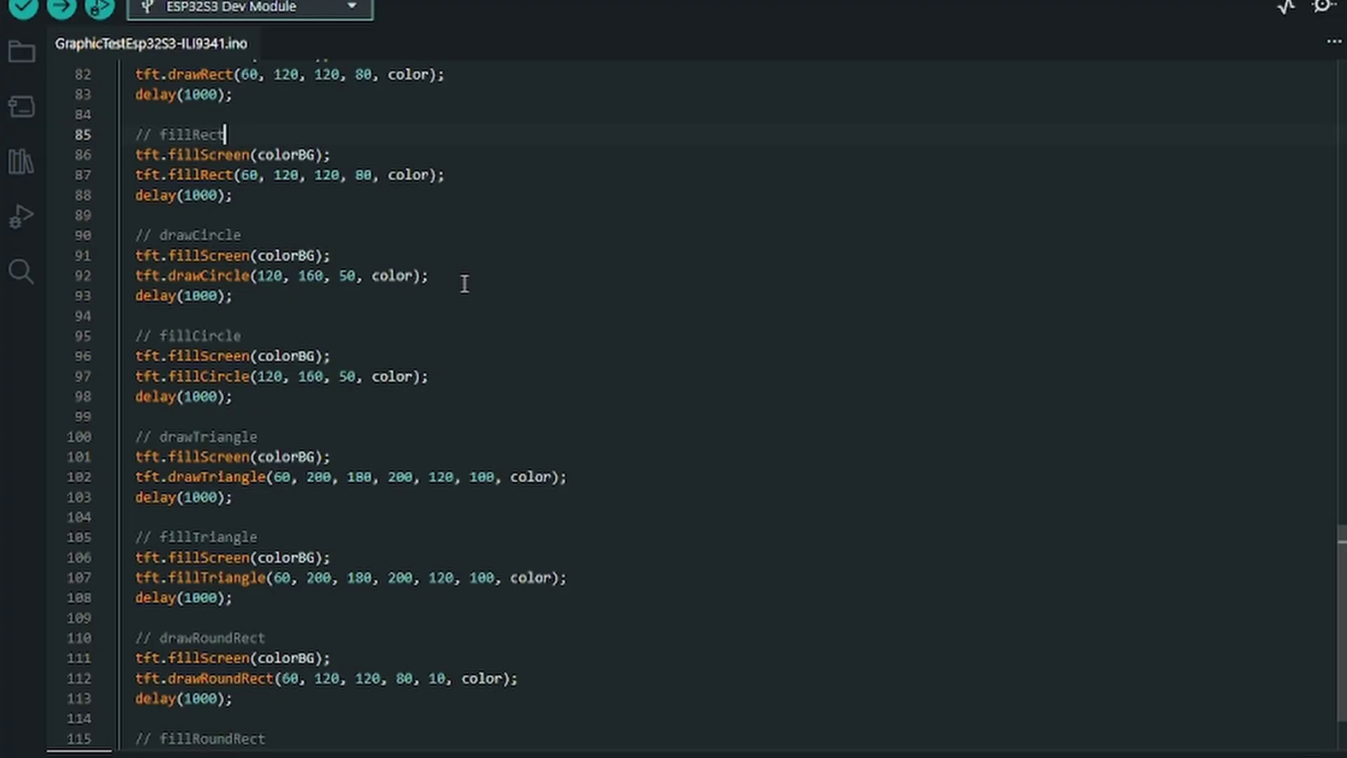
scroll(463, 283, "down", 1)
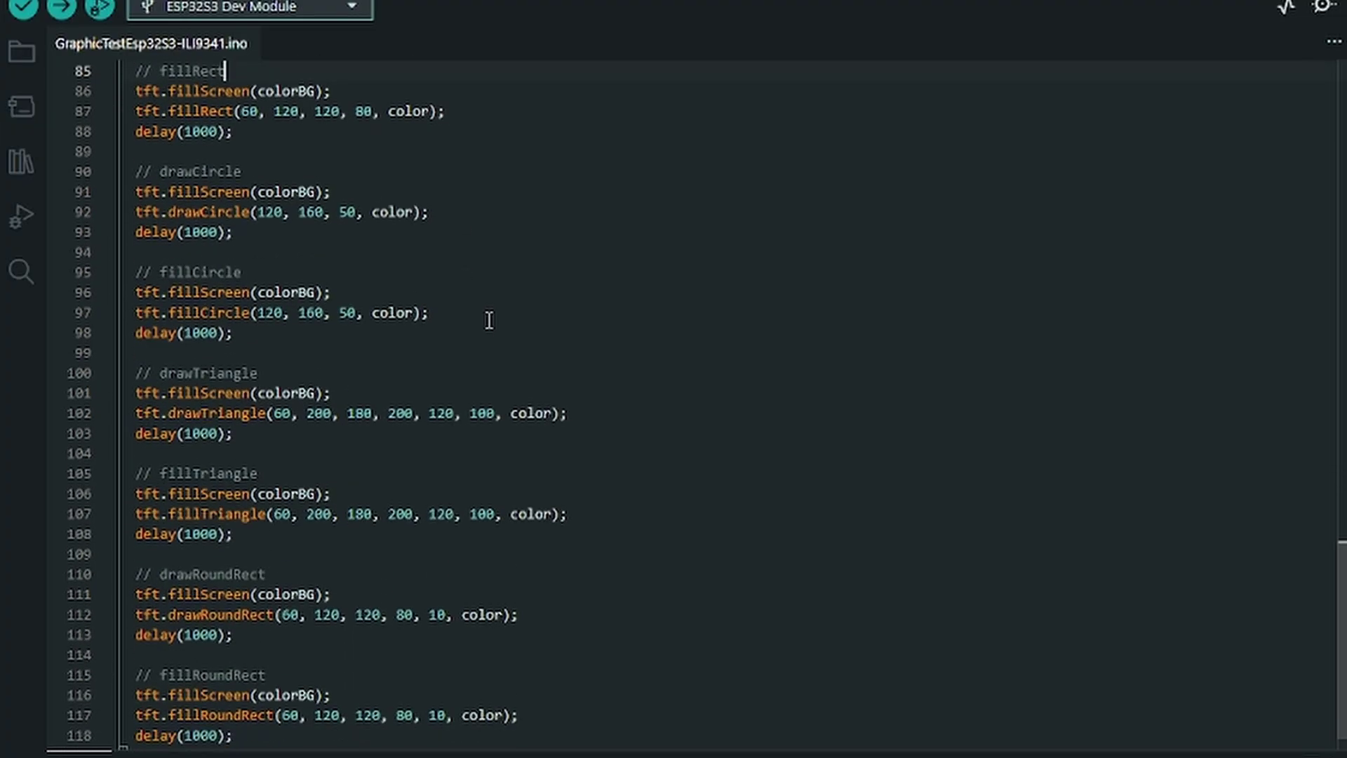
scroll(488, 320, "down", 1)
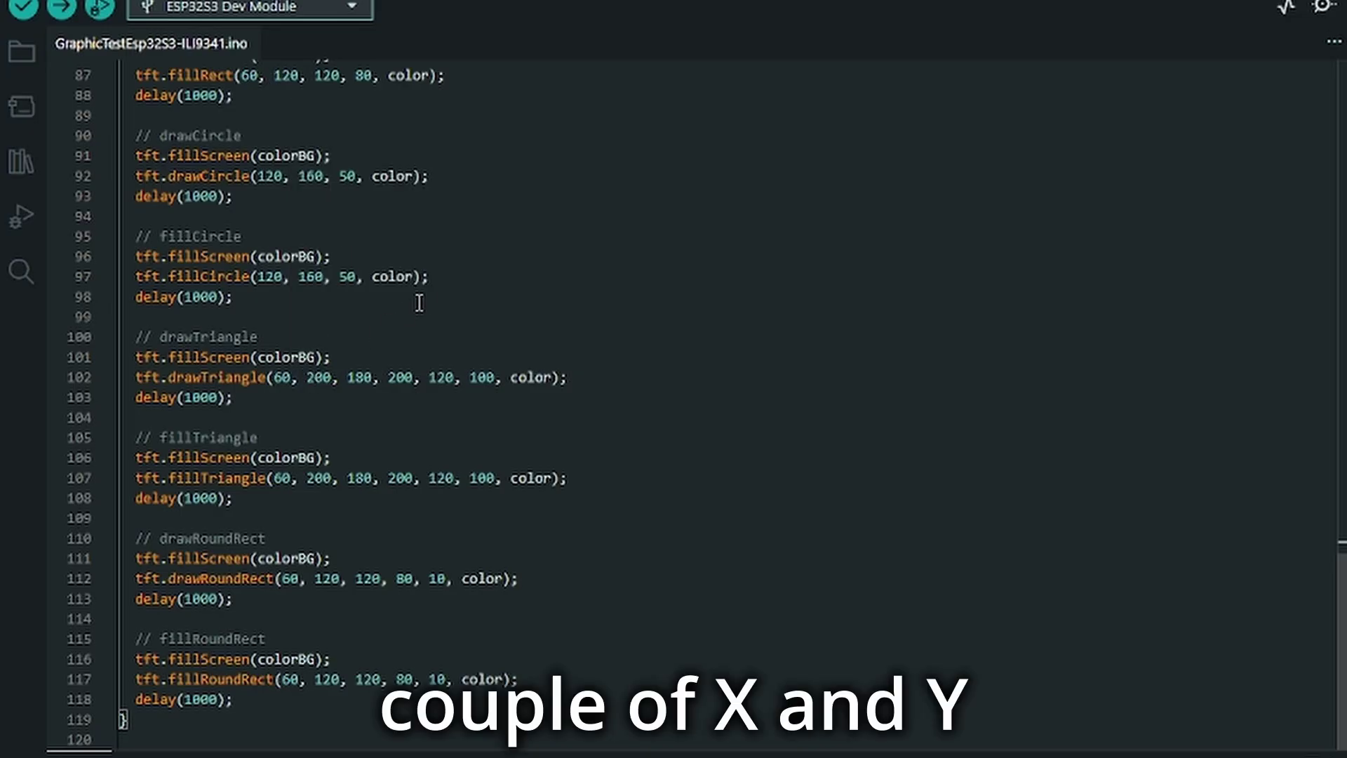
mouse_move(234, 613)
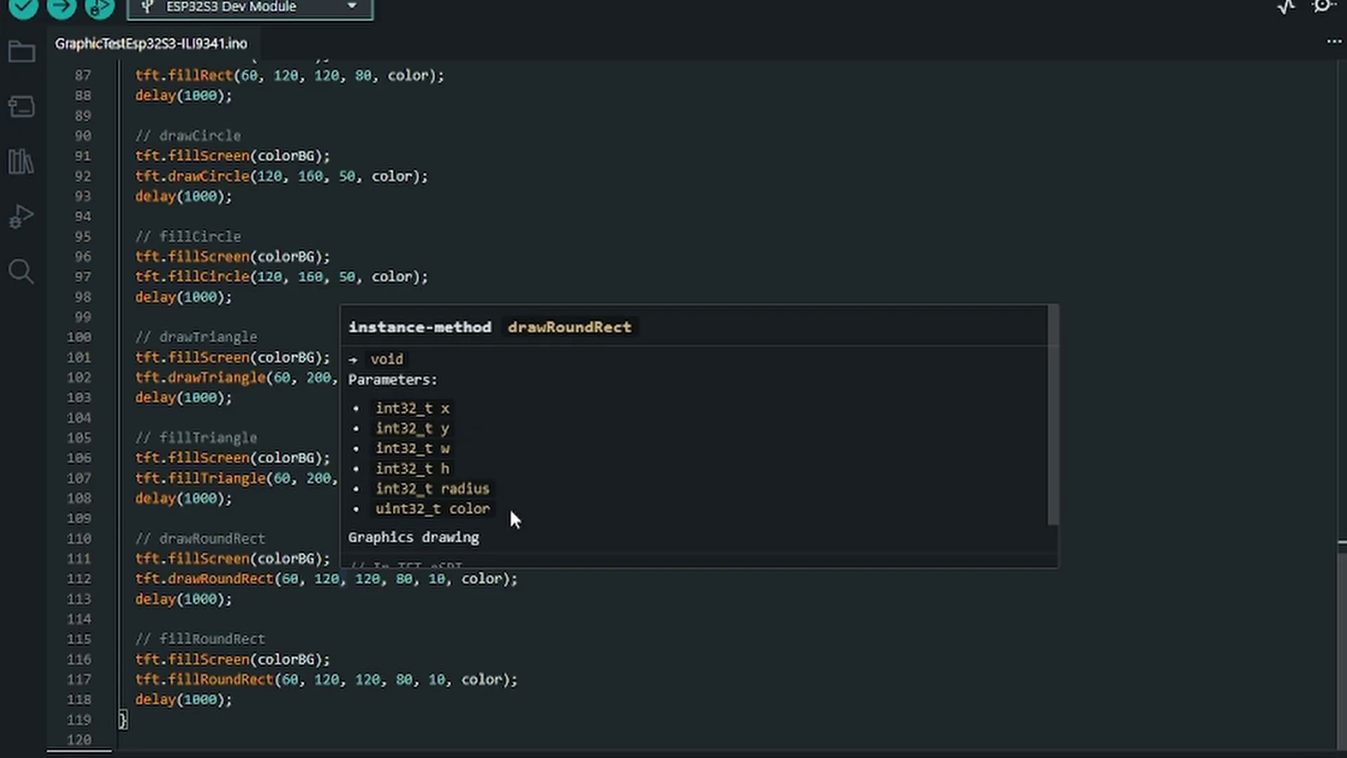
left_click(521, 679)
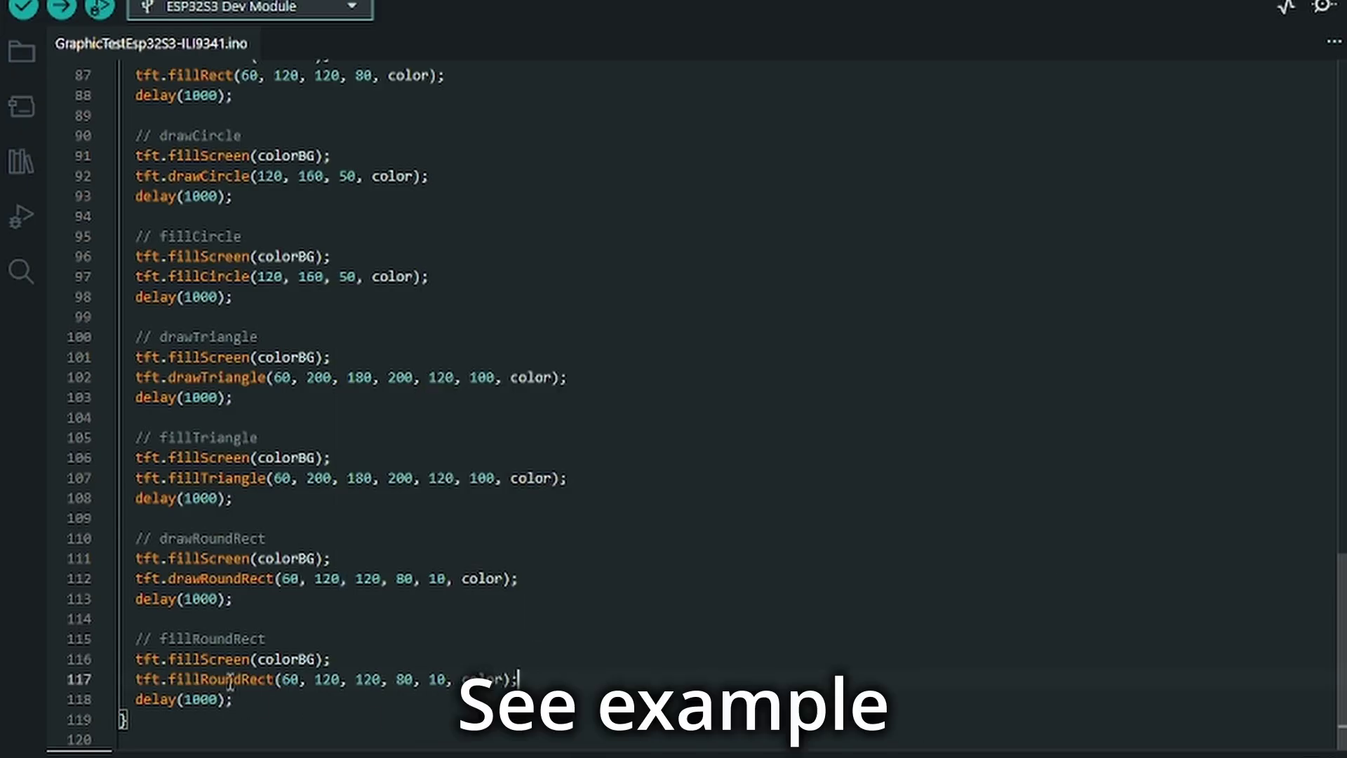